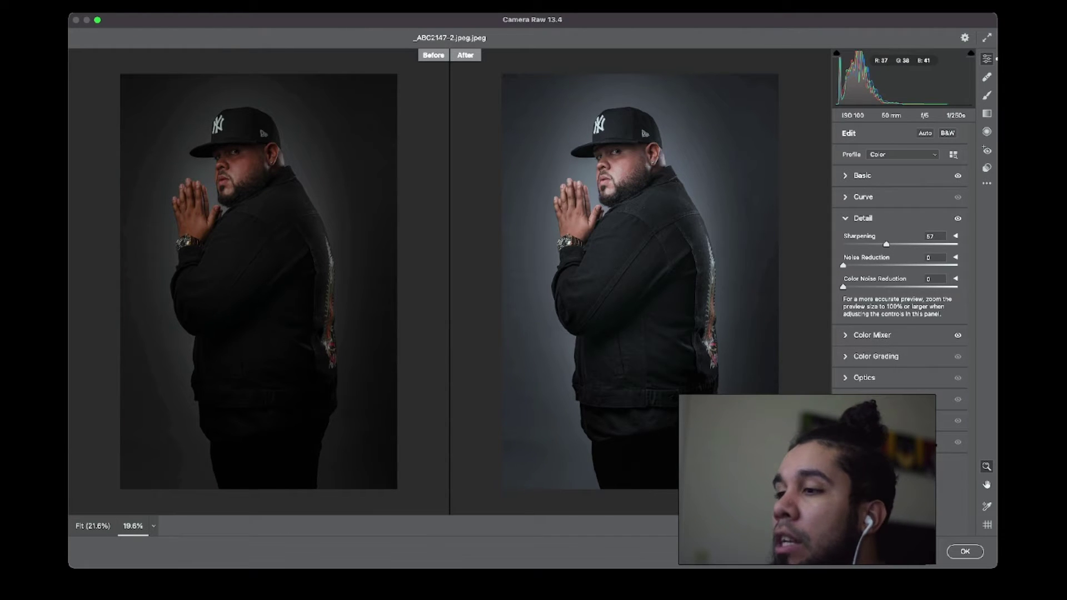
# Step: Compare the edited portrait with its unadjusted version and discard the existing adjustments
pyautogui.press('\\')
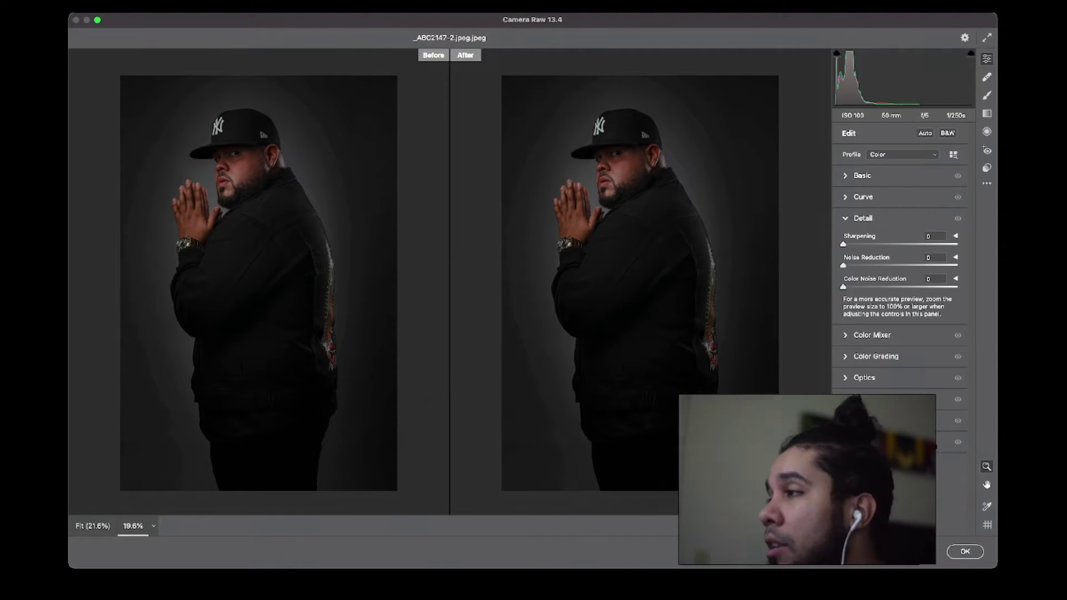
pyautogui.press('super+z')
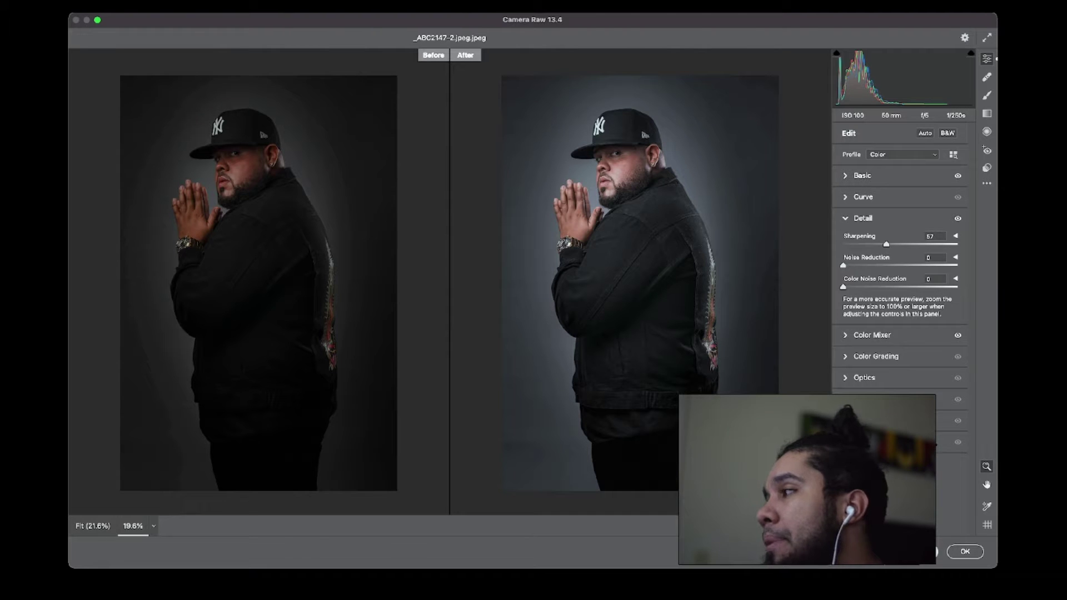
pyautogui.click(921, 552)
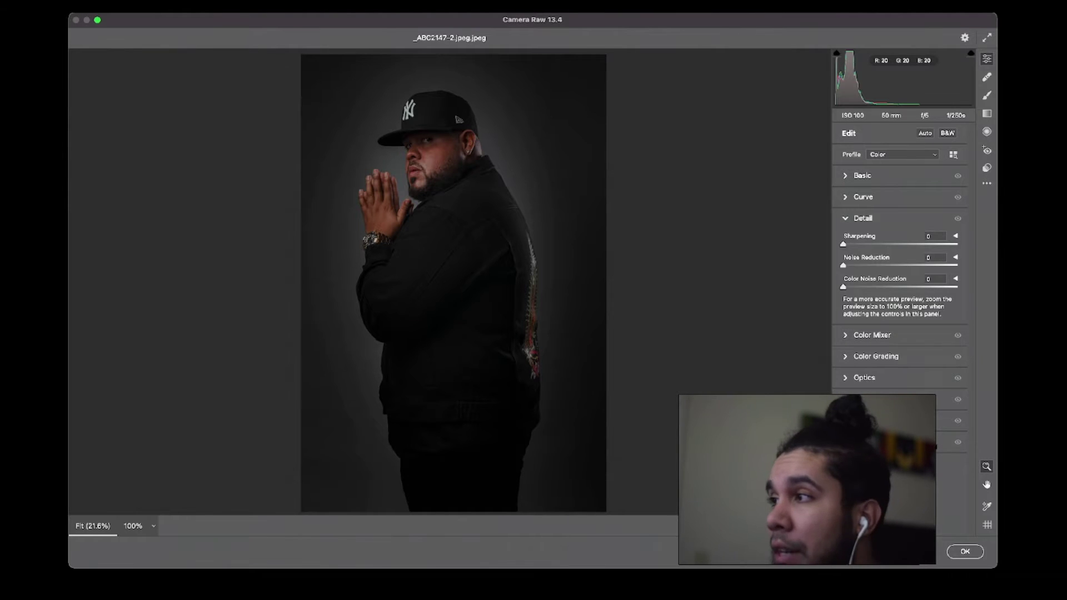
# Step: Open the Basic adjustments and show the portrait in a side-by-side before and after view
pyautogui.scroll(-1, 453, 283)
pyautogui.click(863, 176)
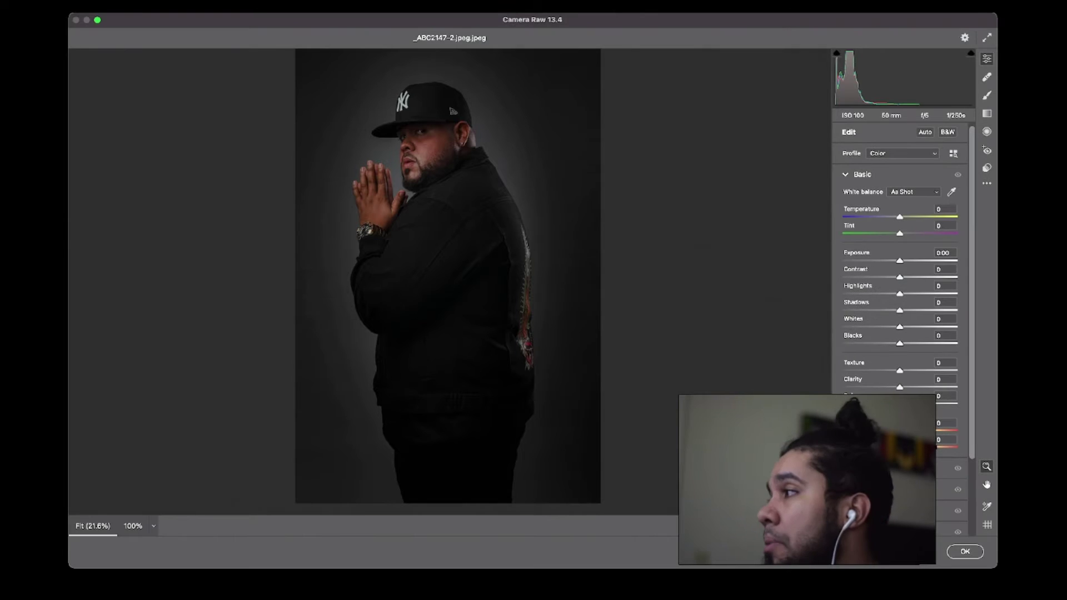
pyautogui.press('q')
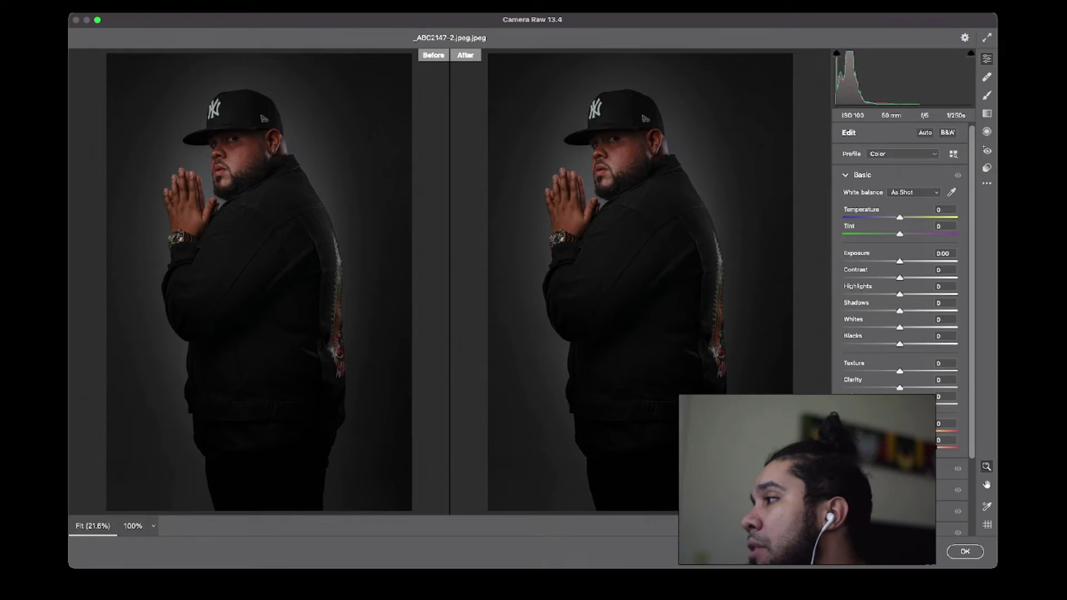
# Step: Raise the portrait's Exposure to +0.75
pyautogui.moveTo(900, 261); pyautogui.dragTo(907, 261)
pyautogui.press('Up')
pyautogui.press('Up')
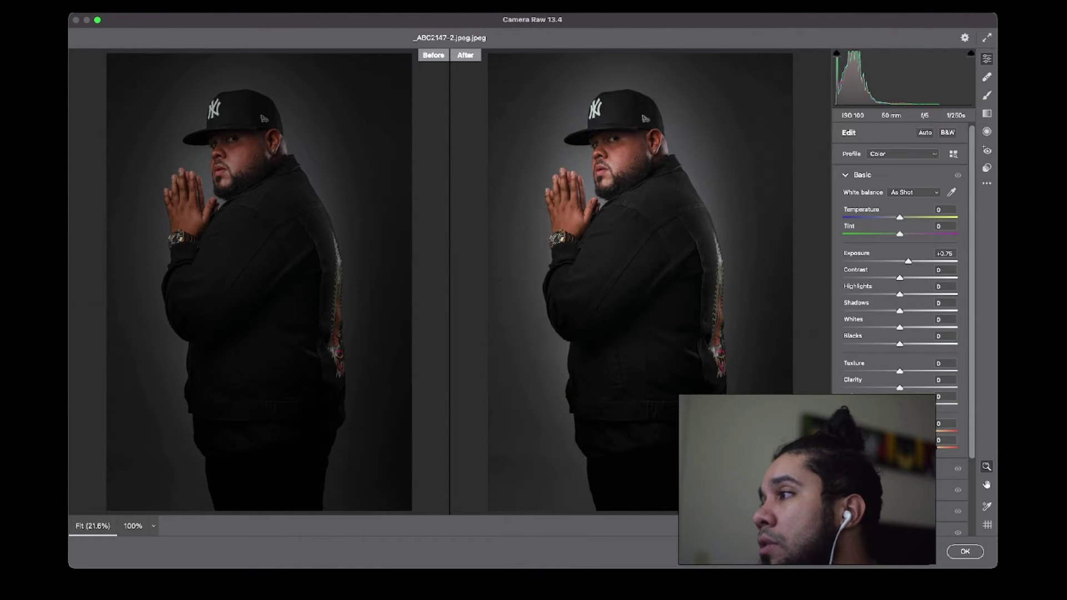
# Step: Lift the dark tones of the jacket and cap by setting Blacks to +40 and Shadows to +30
pyautogui.moveTo(620, 171); pyautogui.dragTo(727, 274)
pyautogui.scroll(3, 681, 149)
pyautogui.scroll(-5, 681, 149)
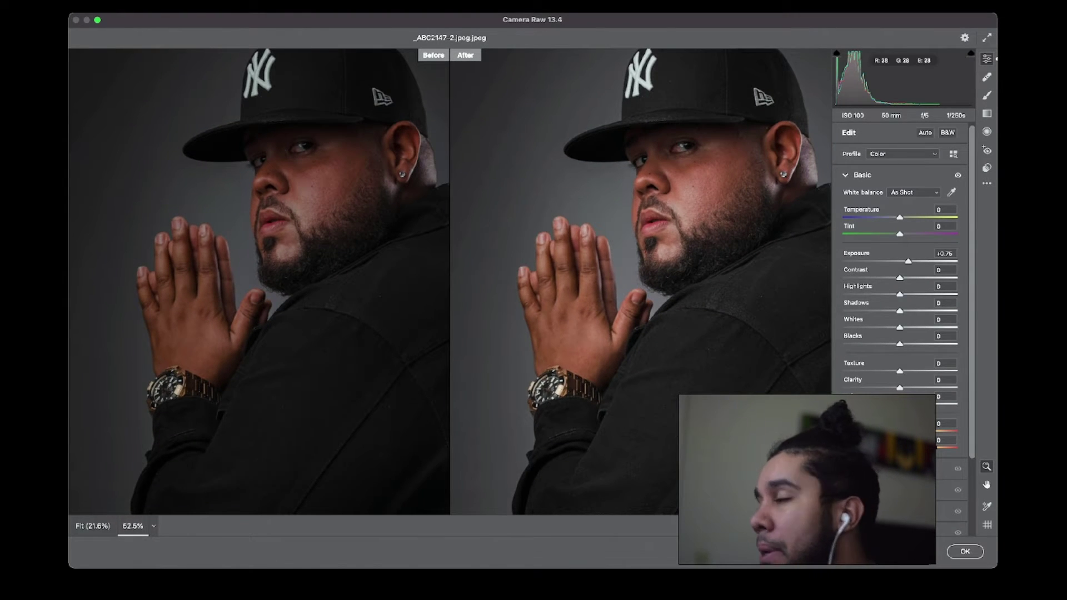
pyautogui.scroll(-2, 641, 281)
pyautogui.hscroll(2, 641, 281)
pyautogui.scroll(-1, 641, 282)
pyautogui.hscroll(2, 641, 281)
pyautogui.scroll(2, 641, 281)
pyautogui.hscroll(-1, 641, 281)
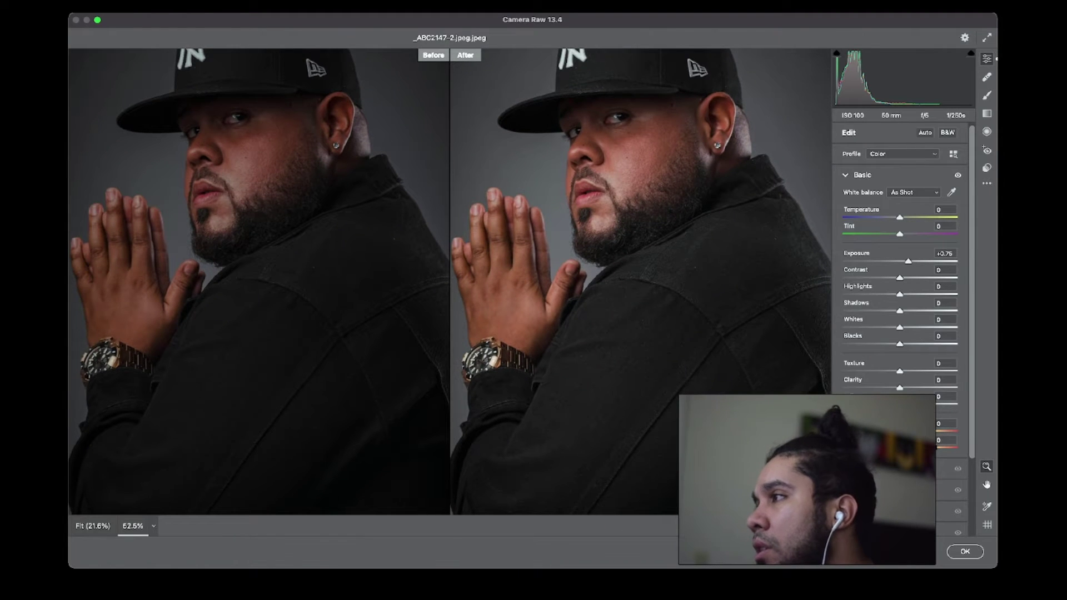
pyautogui.moveTo(900, 344); pyautogui.dragTo(923, 344)
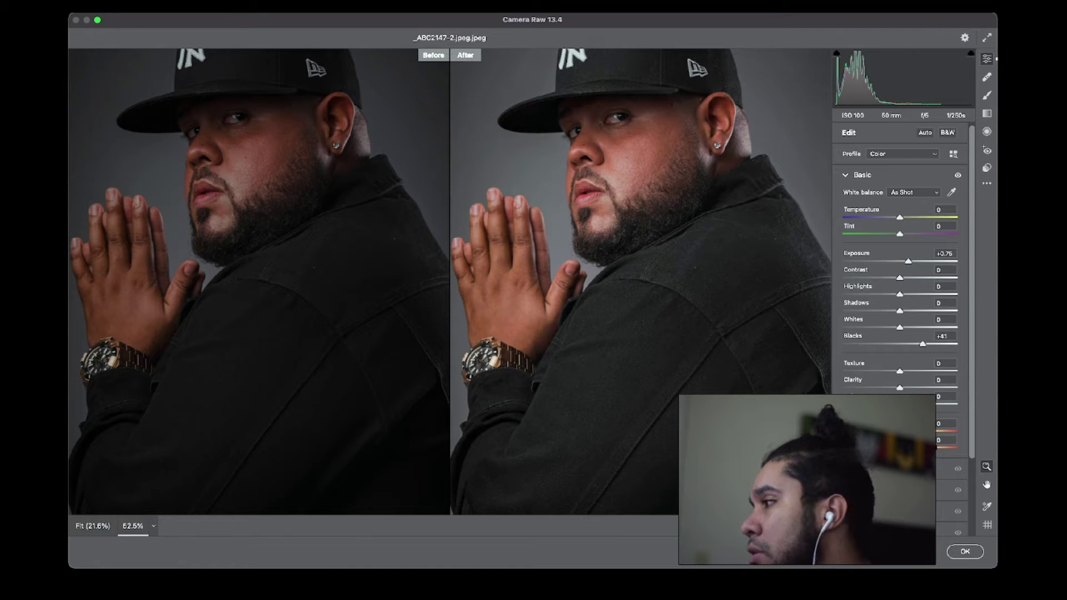
pyautogui.scroll(-1, 901, 328)
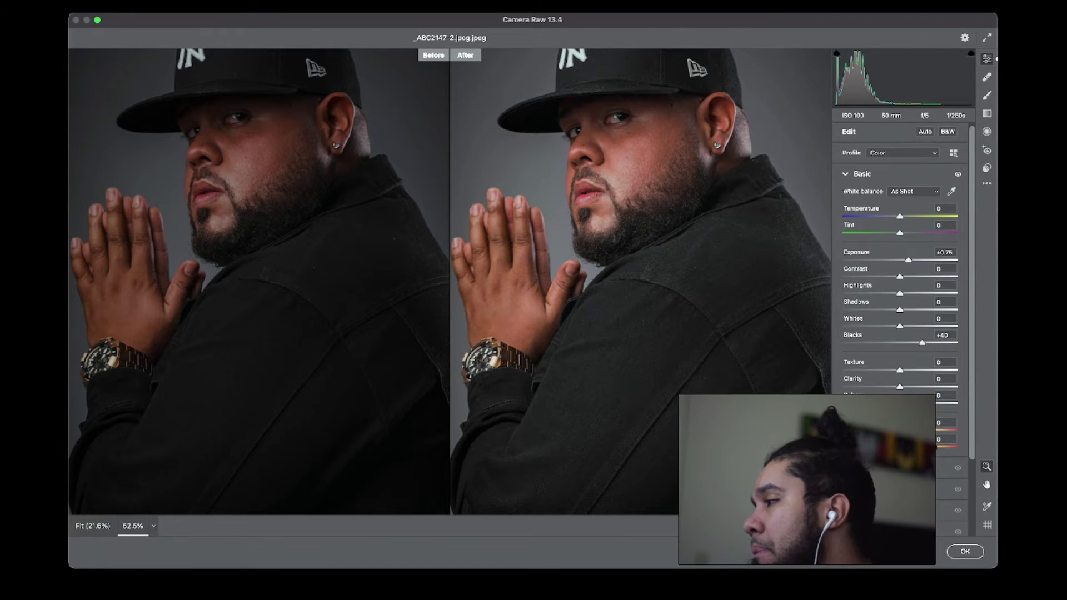
pyautogui.moveTo(900, 310); pyautogui.dragTo(919, 309)
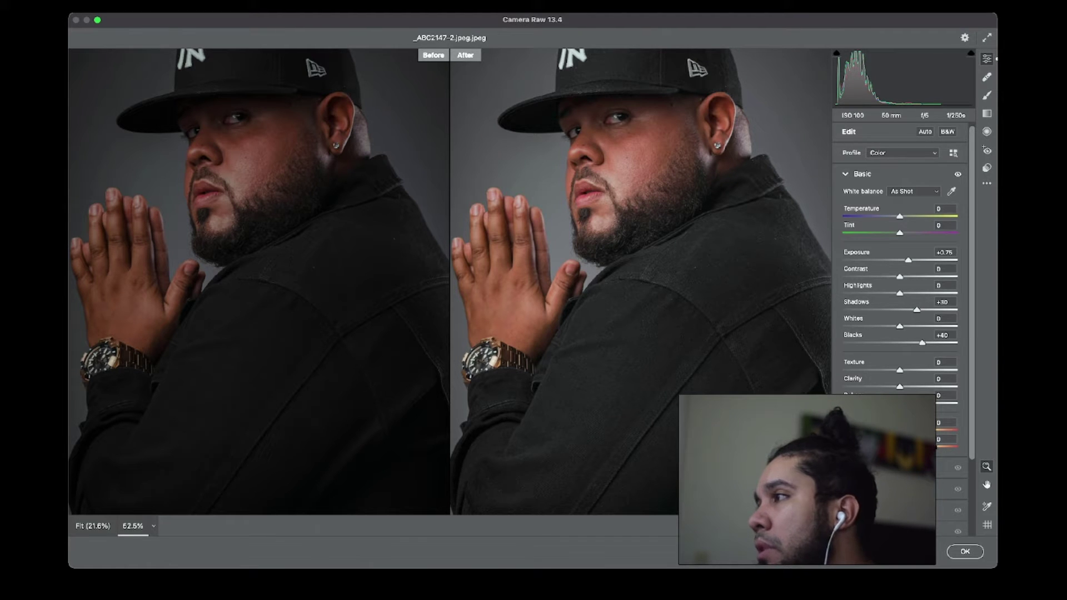
# Step: Set Clarity to +6 and Highlights to +2 in the Basic adjustments
pyautogui.scroll(-3, 901, 267)
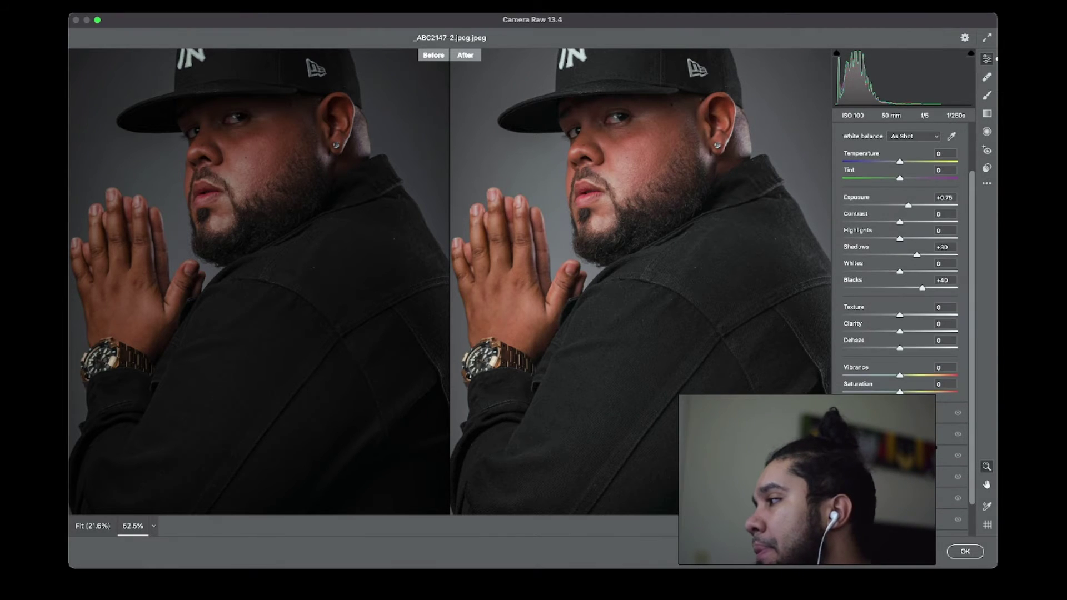
pyautogui.moveTo(900, 339); pyautogui.dragTo(903, 340)
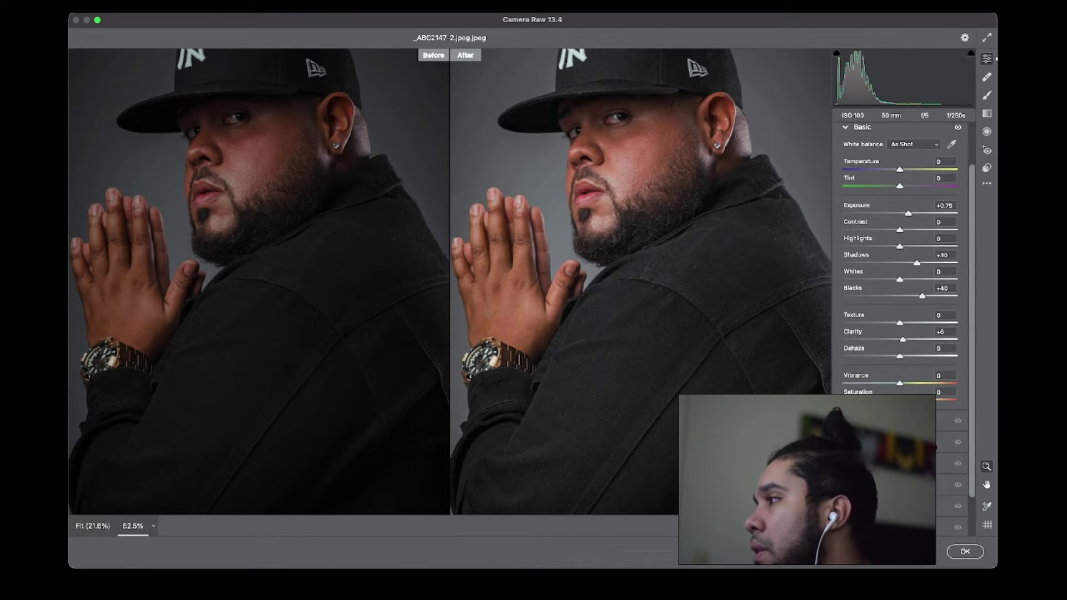
pyautogui.moveTo(900, 246); pyautogui.dragTo(903, 246)
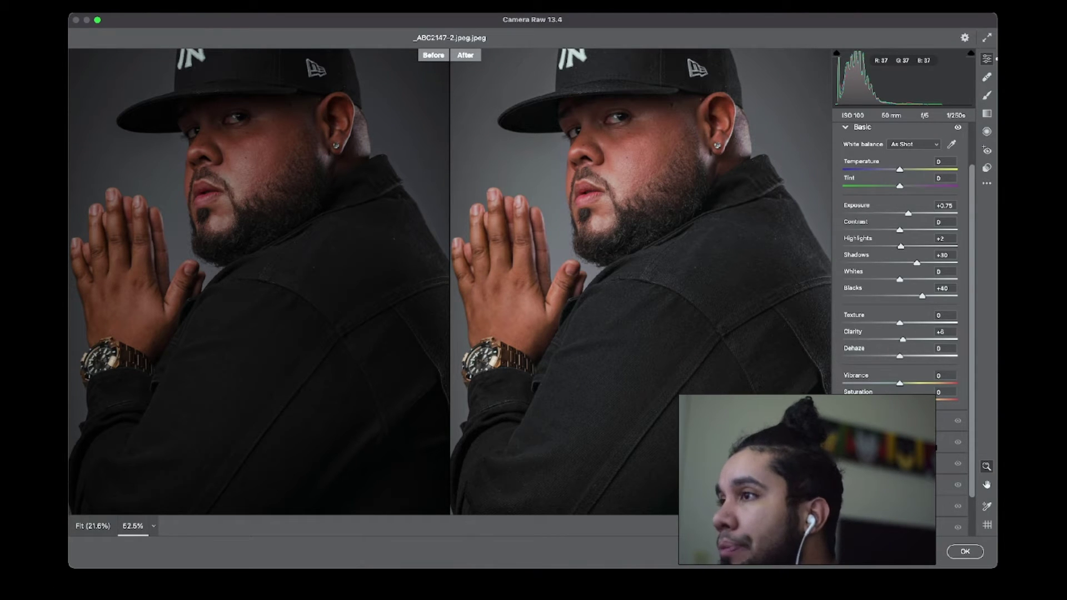
# Step: Expand the Color Mixer in HSL mode and review its Hue, Saturation and Luminance sliders
pyautogui.scroll(-1, 451, 282)
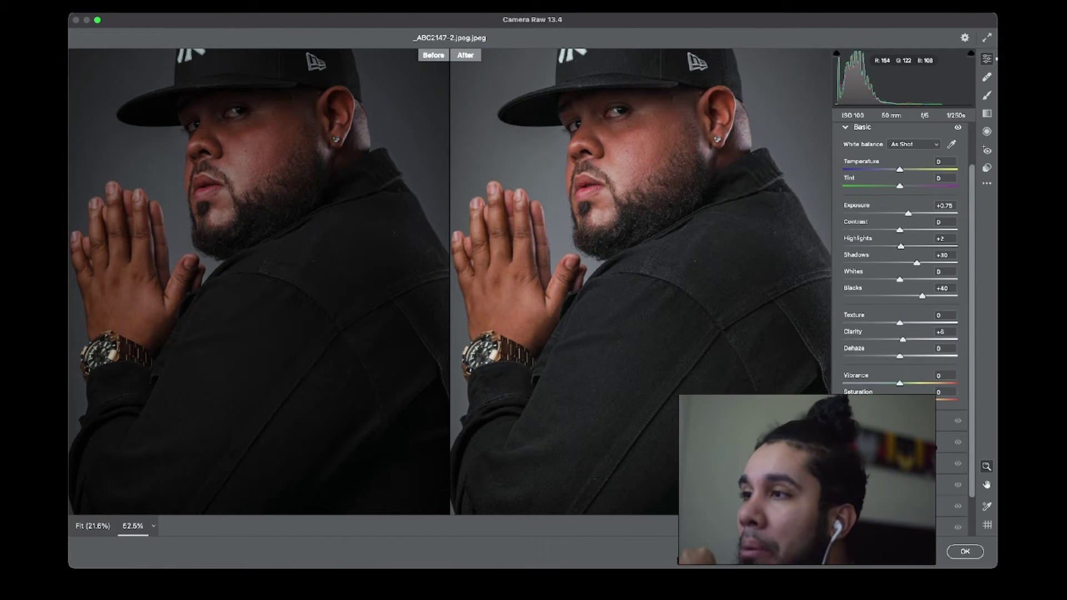
pyautogui.hscroll(-3, 450, 281)
pyautogui.hscroll(1, 450, 281)
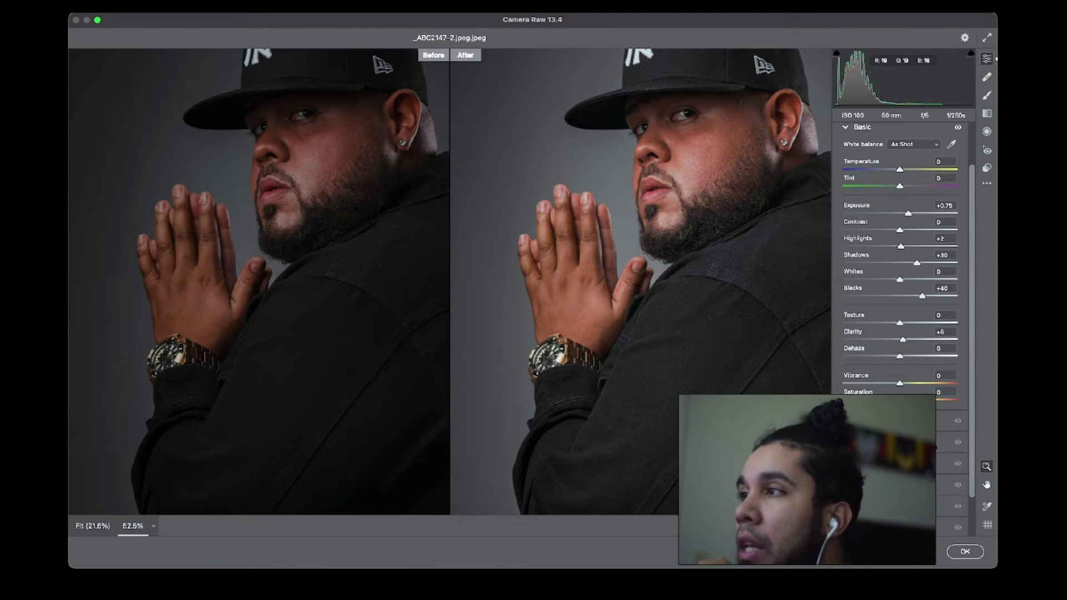
pyautogui.scroll(-1, 640, 281)
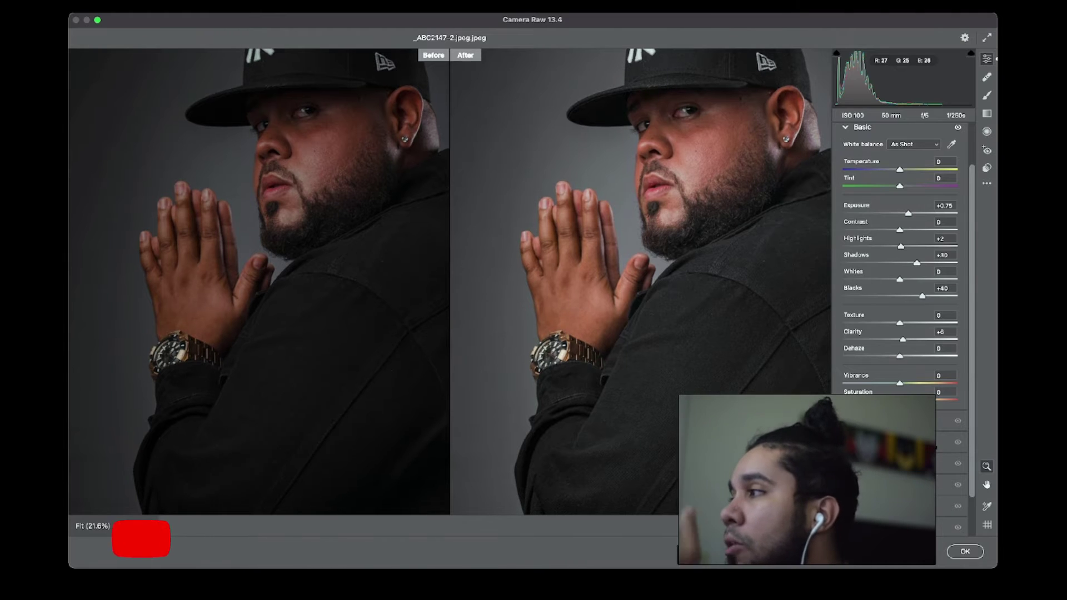
pyautogui.hscroll(2, 640, 281)
pyautogui.scroll(2, 639, 282)
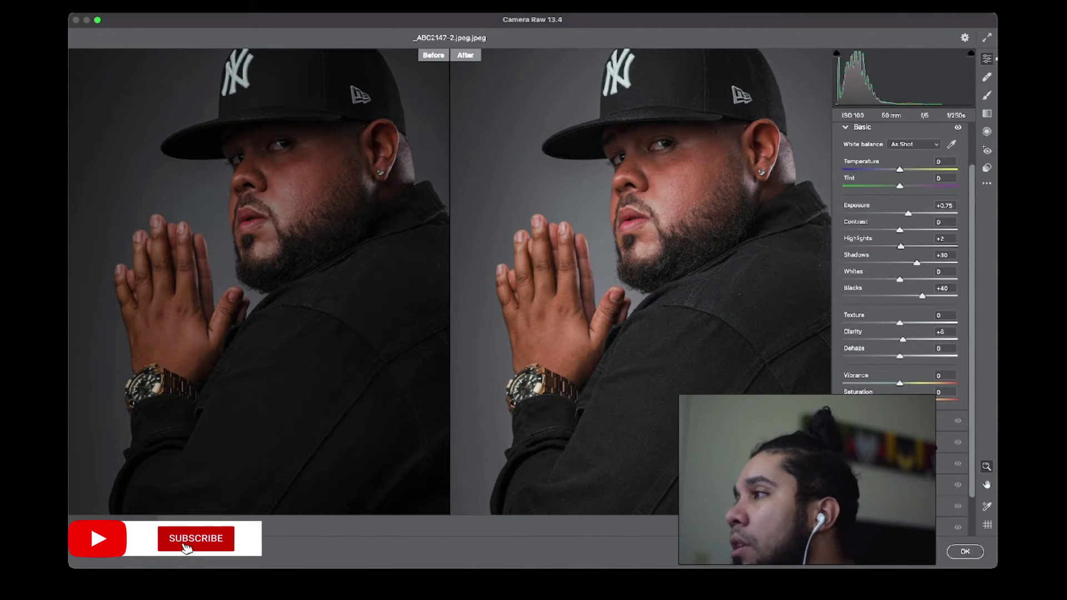
pyautogui.scroll(-2, 900, 311)
pyautogui.click(873, 419)
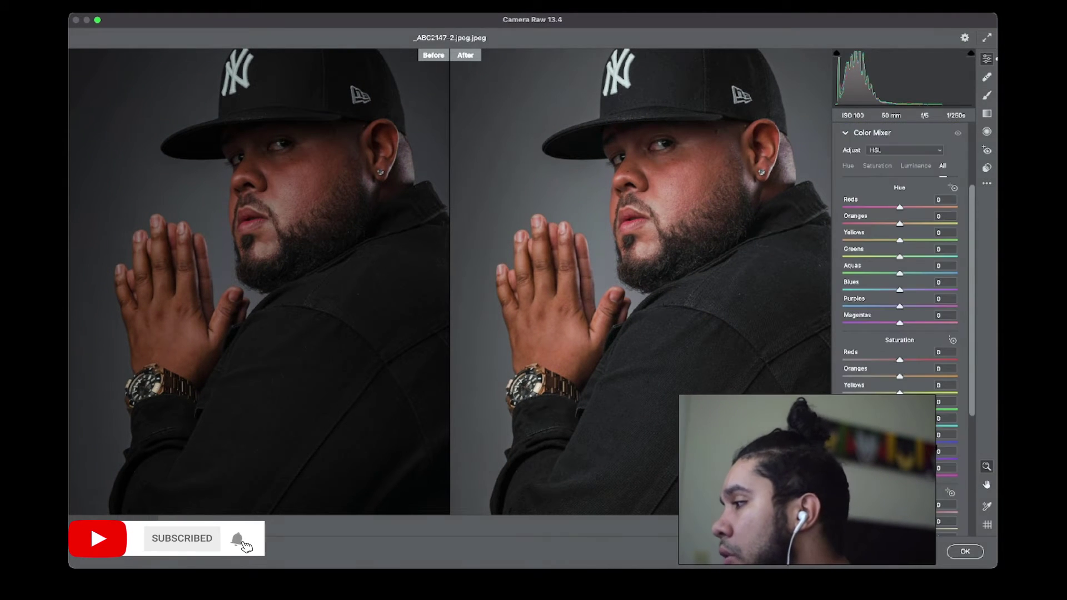
pyautogui.scroll(-3, 900, 333)
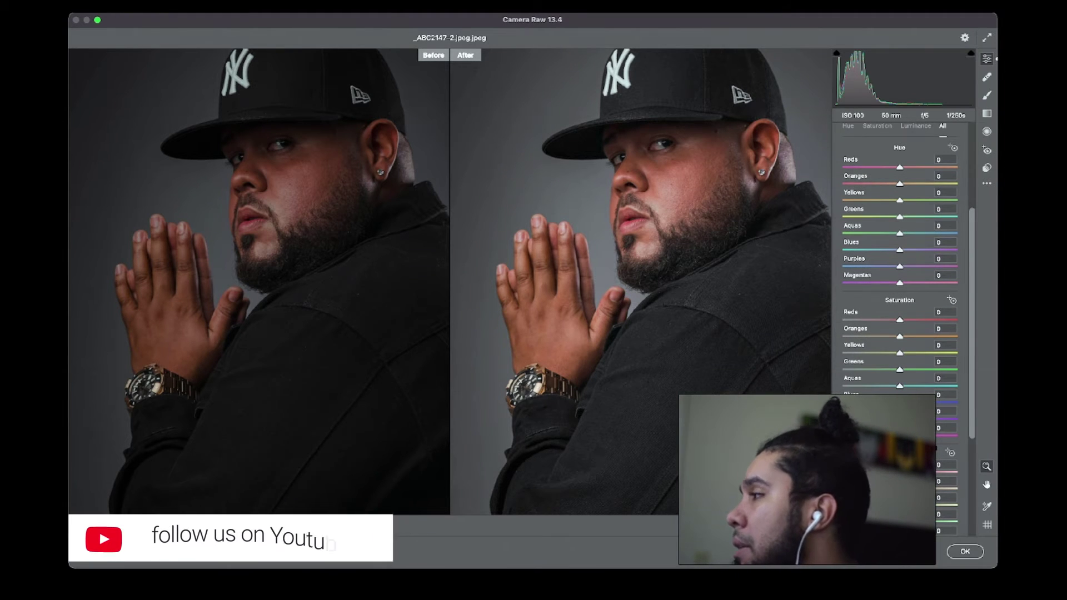
pyautogui.scroll(-4, 901, 334)
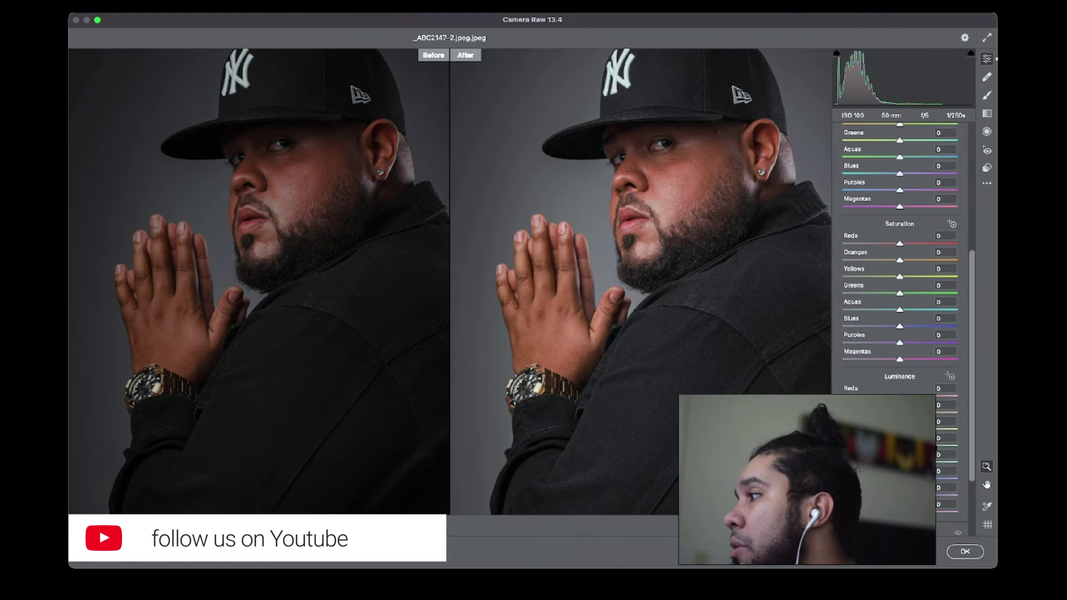
pyautogui.scroll(-3, 900, 328)
pyautogui.scroll(2, 900, 328)
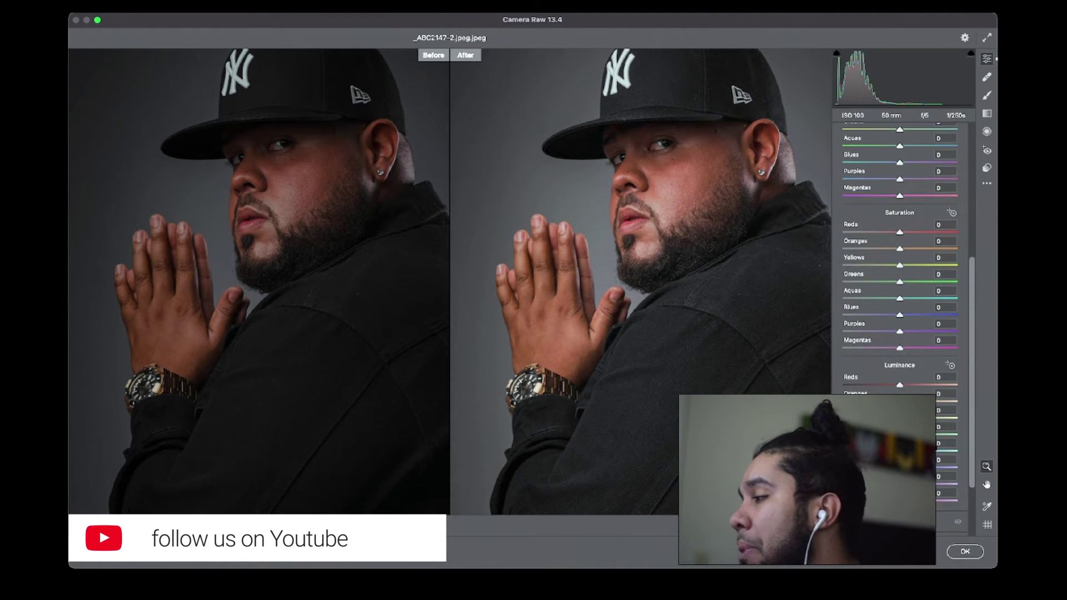
pyautogui.scroll(4, 901, 278)
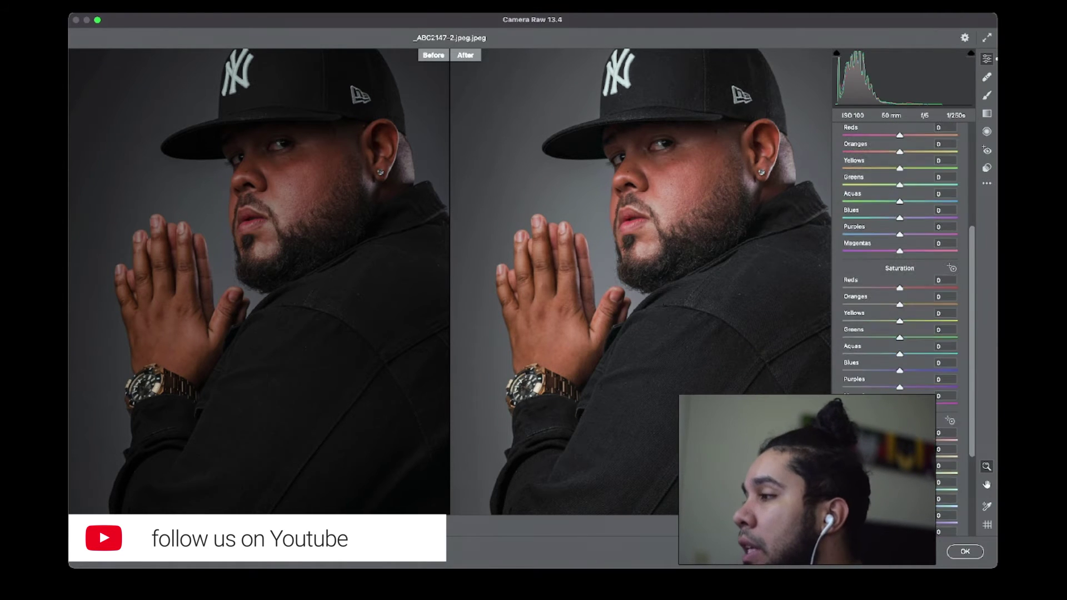
pyautogui.scroll(-2, 900, 328)
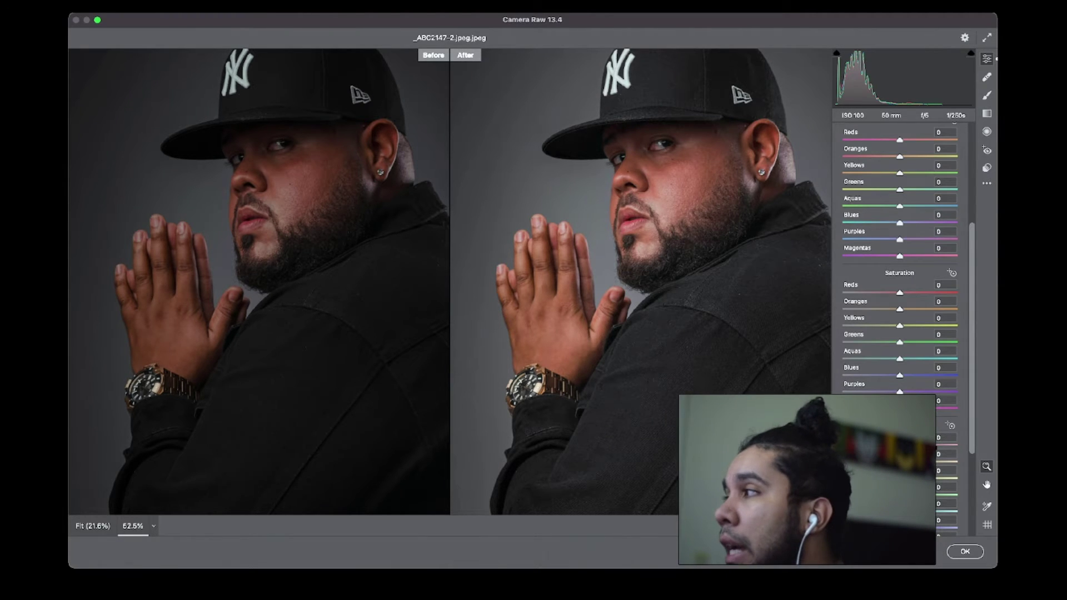
# Step: Examine the background, skin tones and jacket across the before and after views
pyautogui.click(704, 122)
pyautogui.click(703, 112)
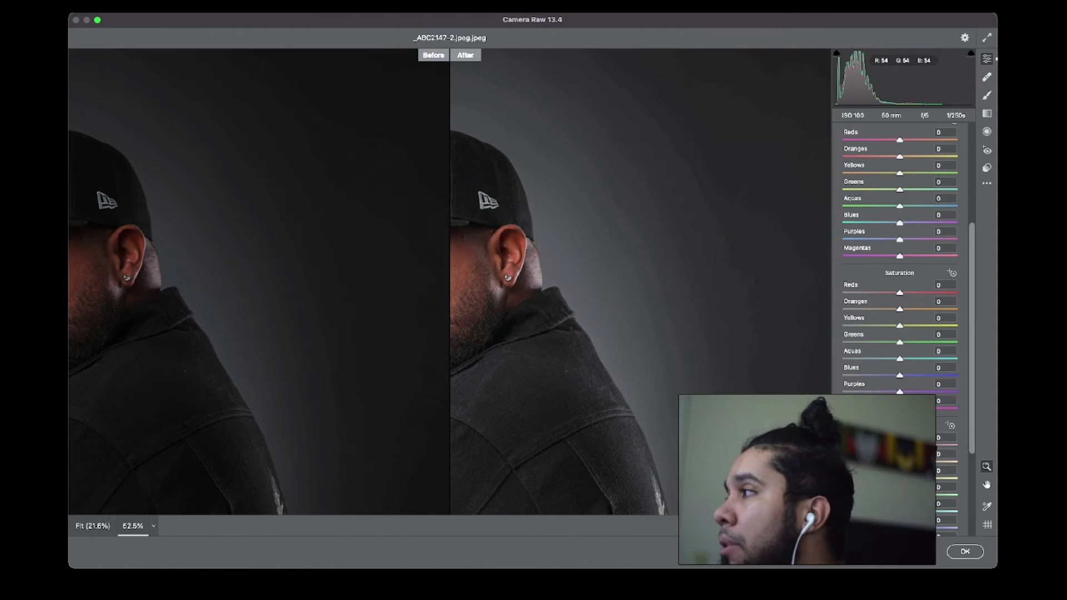
pyautogui.hscroll(-4, 639, 278)
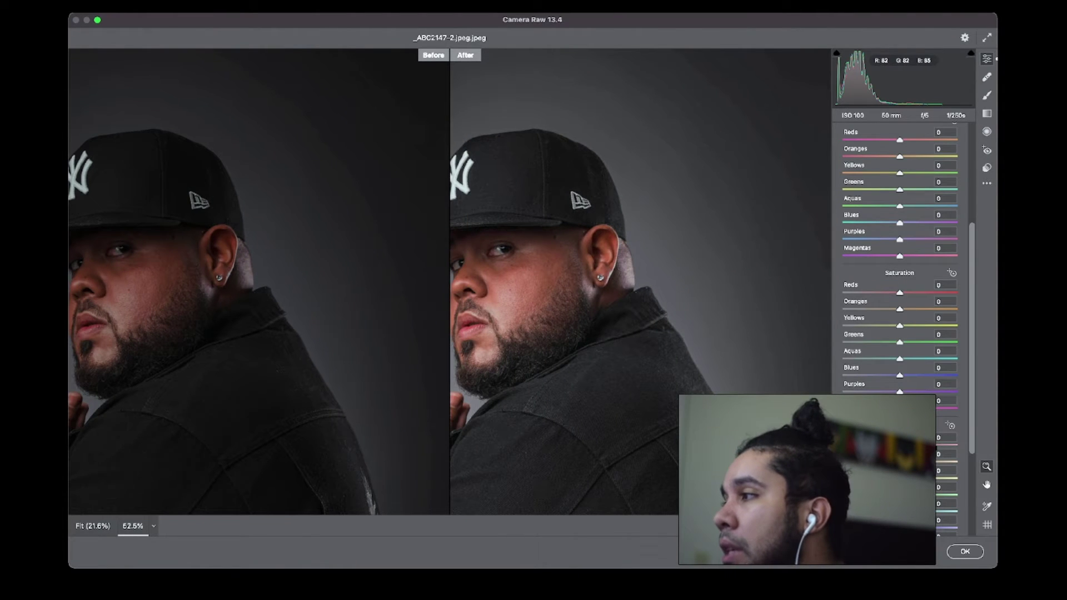
pyautogui.hscroll(-5, 703, 111)
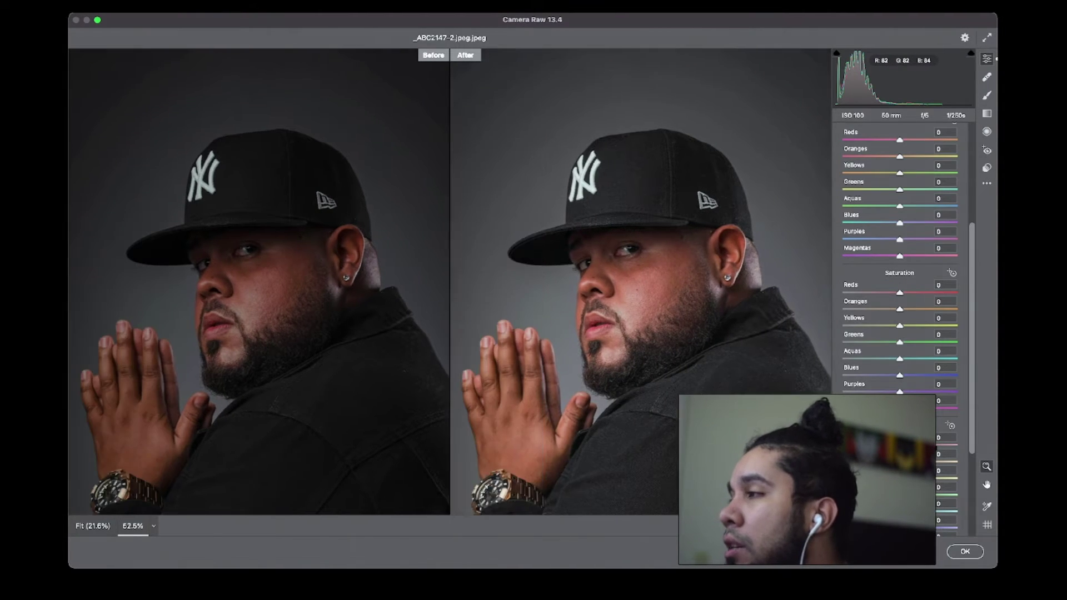
pyautogui.hscroll(-5, 778, 206)
pyautogui.scroll(-3, 778, 206)
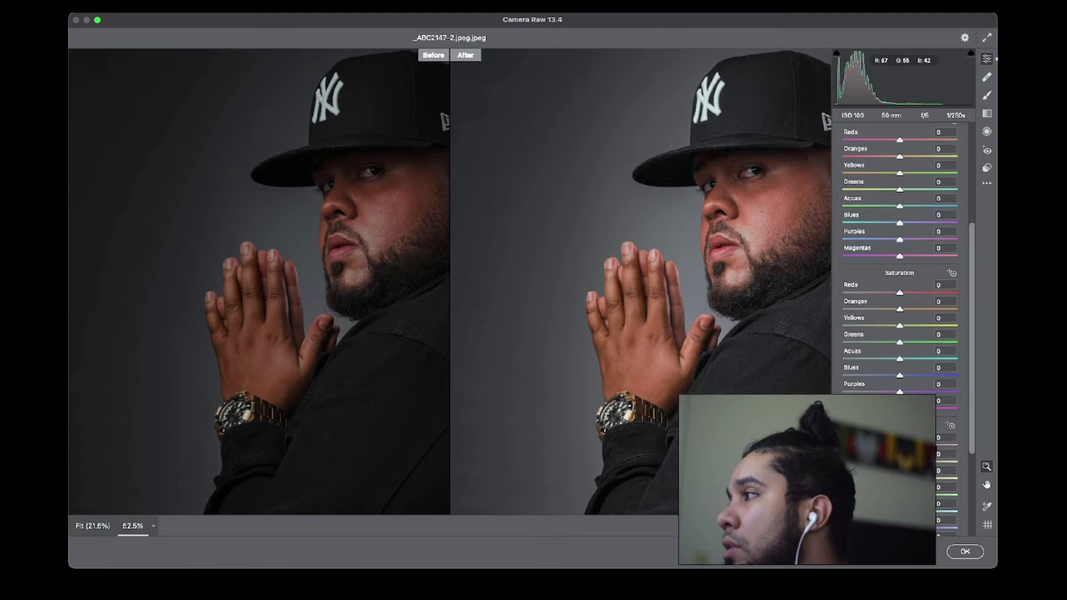
pyautogui.hscroll(5, 779, 211)
pyautogui.scroll(-2, 778, 211)
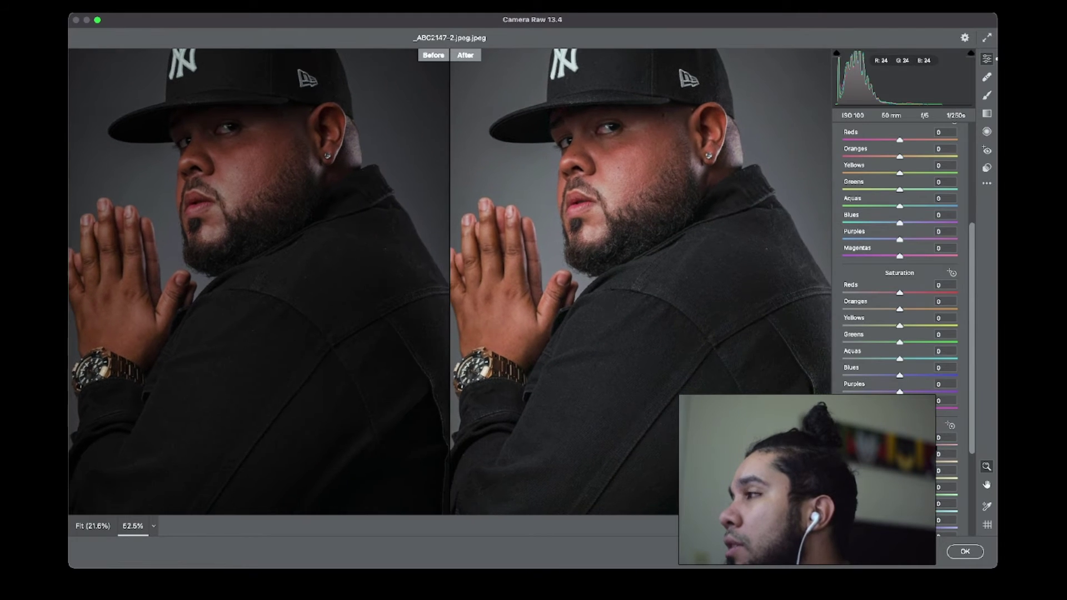
pyautogui.hscroll(-2, 589, 250)
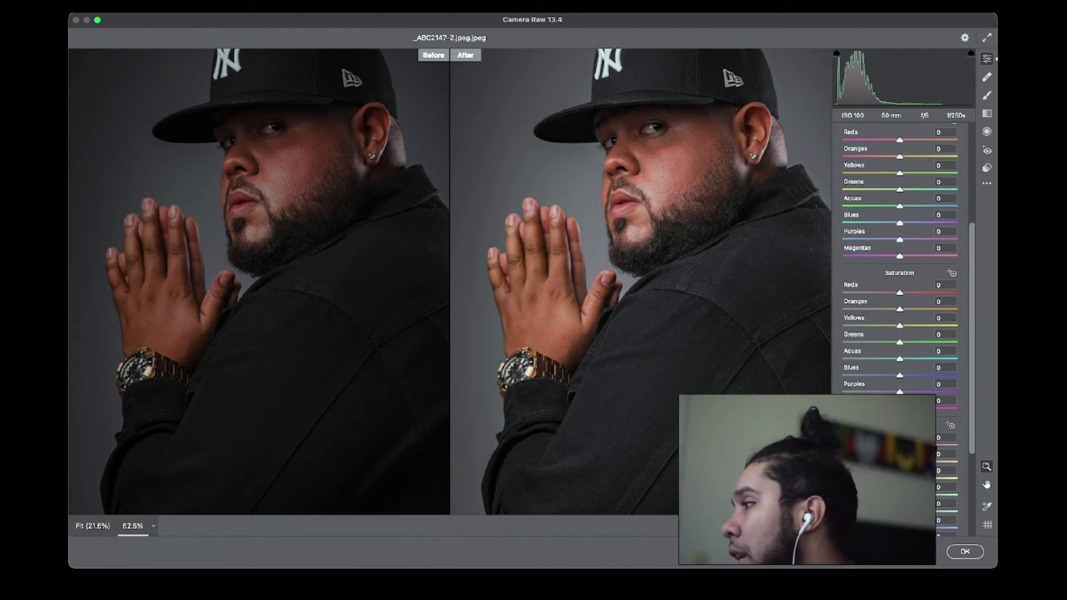
# Step: Brighten the skin tones with Luminance at Reds +9 and Oranges +24, and set Oranges Saturation to -18
pyautogui.scroll(-3, 900, 331)
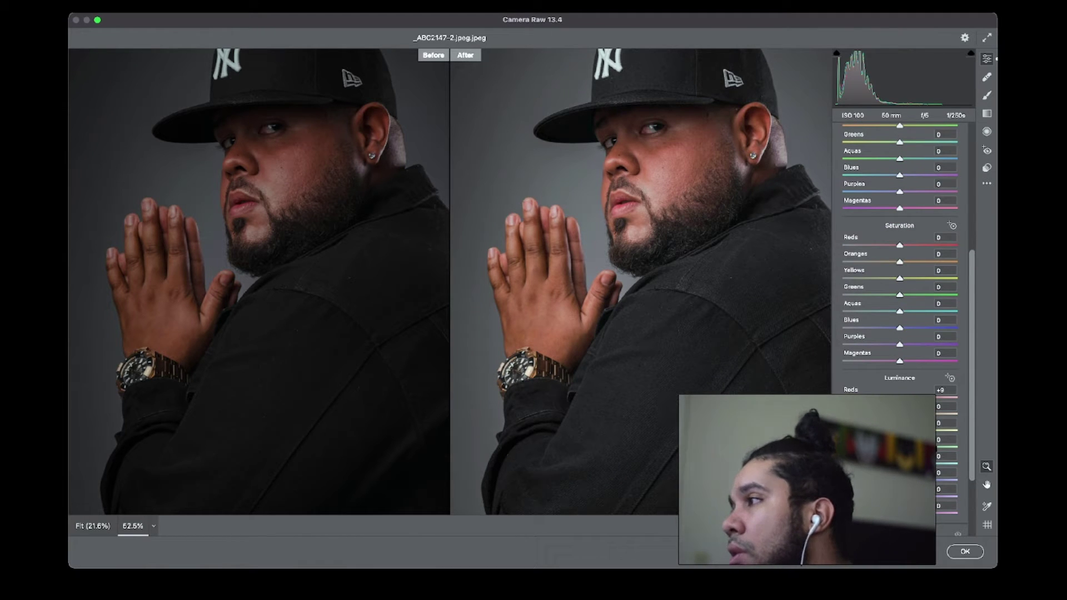
pyautogui.scroll(-1, 901, 331)
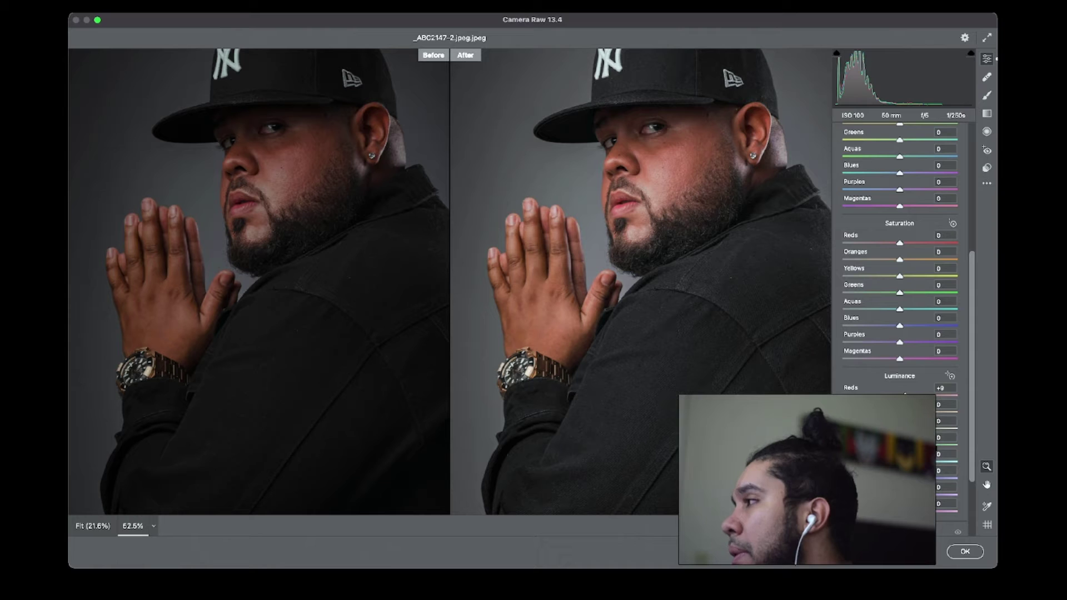
pyautogui.moveTo(900, 413); pyautogui.dragTo(927, 413)
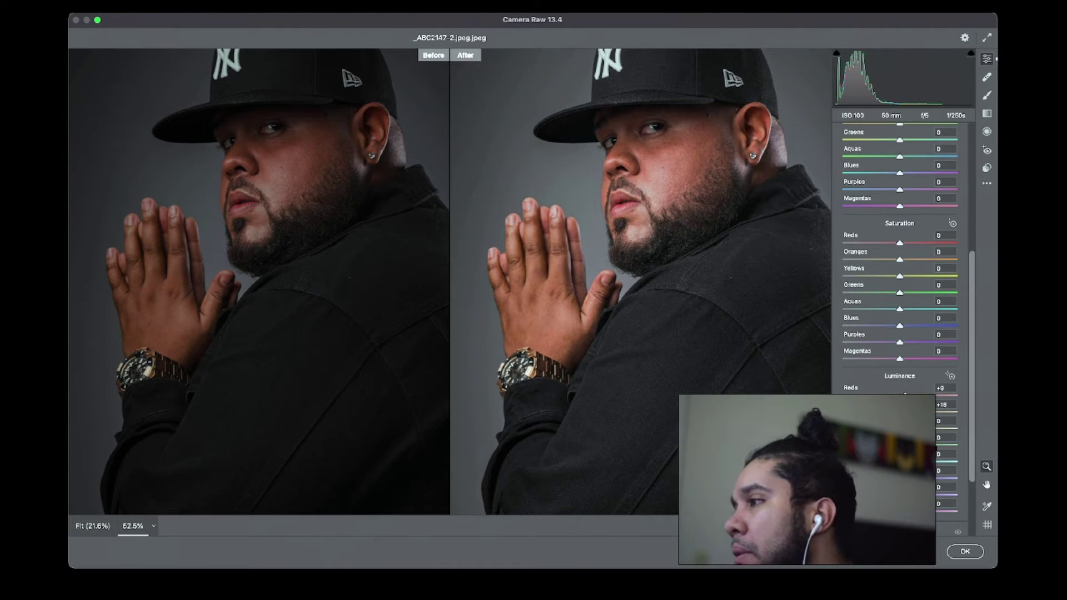
pyautogui.scroll(2, 901, 250)
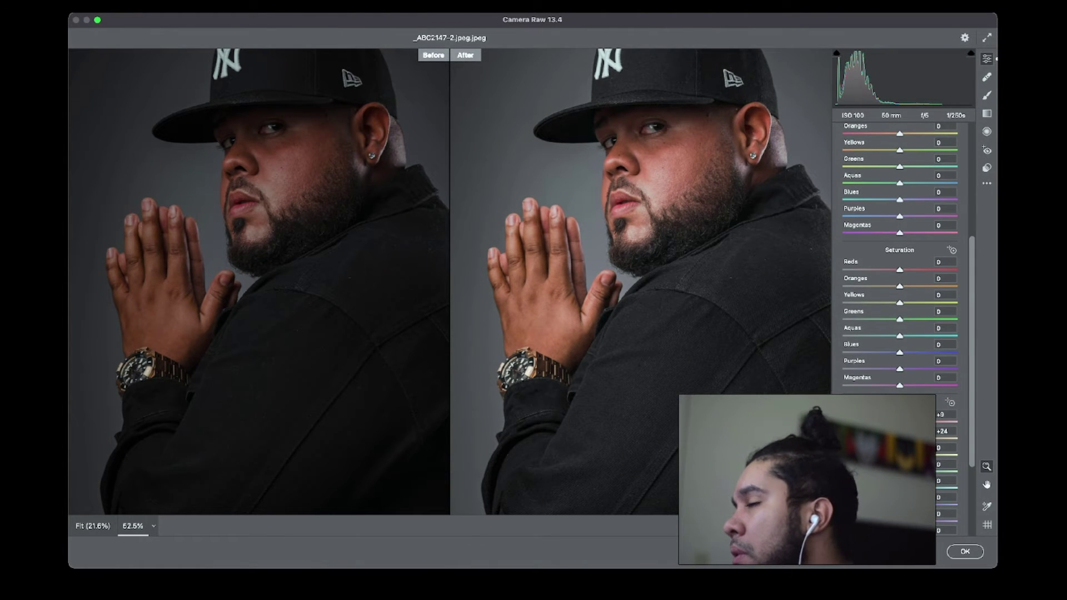
pyautogui.moveTo(900, 287); pyautogui.dragTo(883, 287)
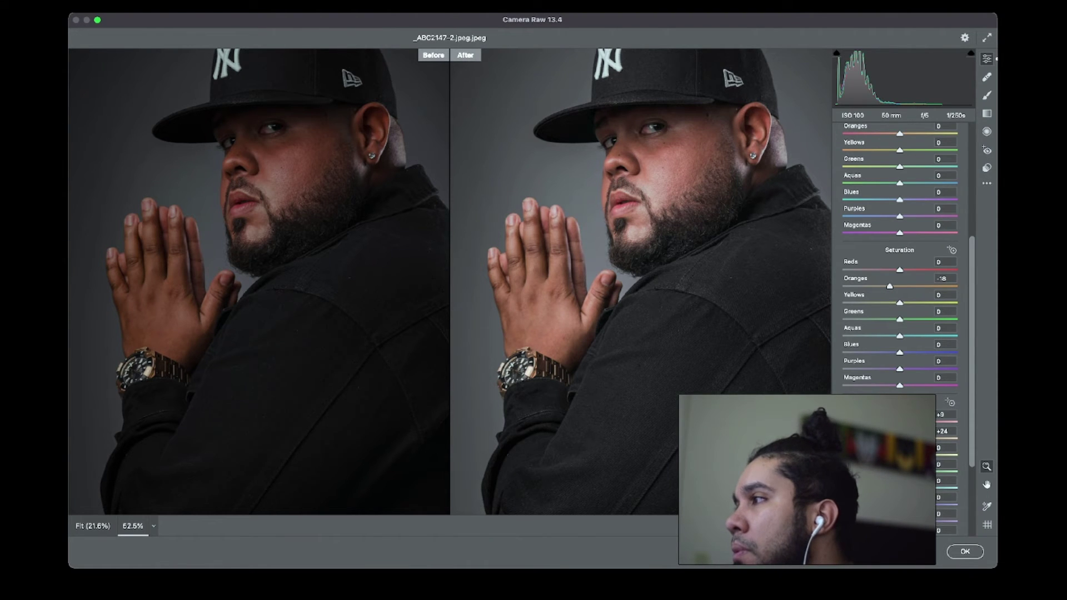
# Step: Leave the Color Mixer and set Sharpening to 10 in the Detail adjustments
pyautogui.click(675, 170)
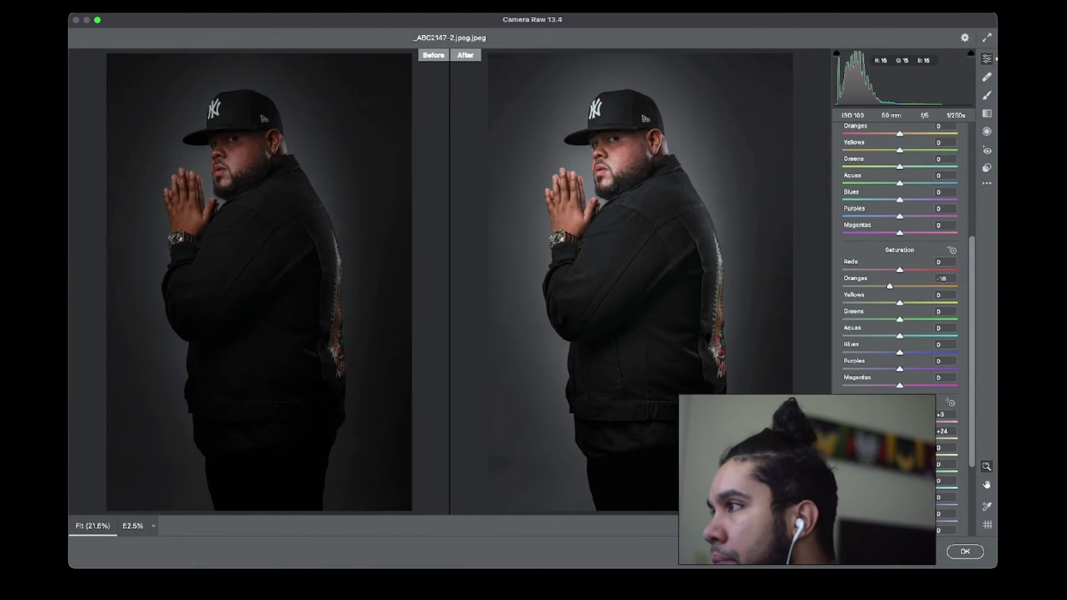
pyautogui.click(623, 151)
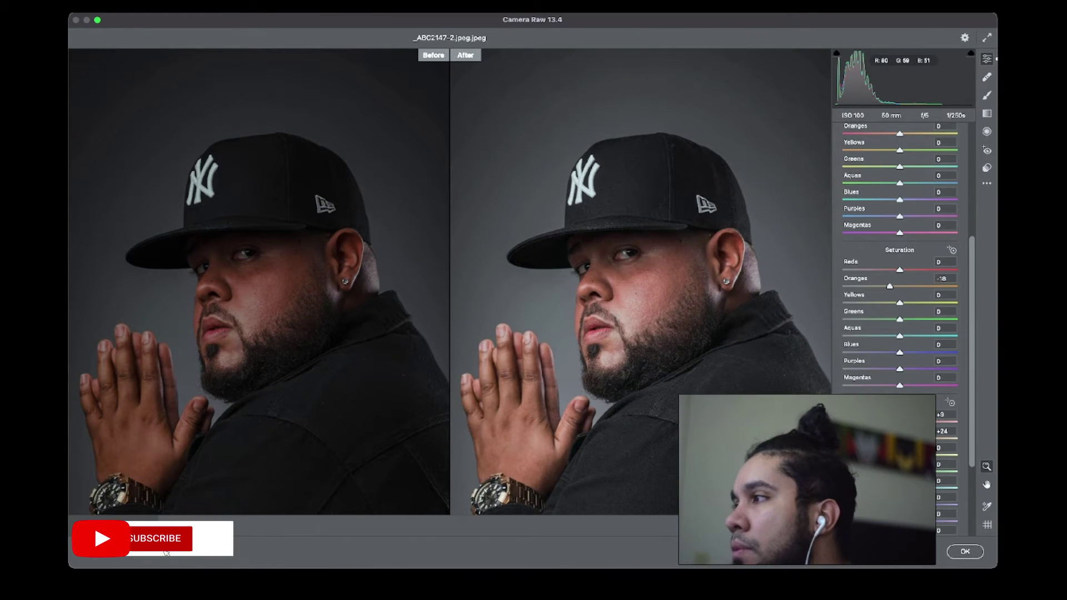
pyautogui.scroll(-3, 624, 167)
pyautogui.scroll(-3, 900, 250)
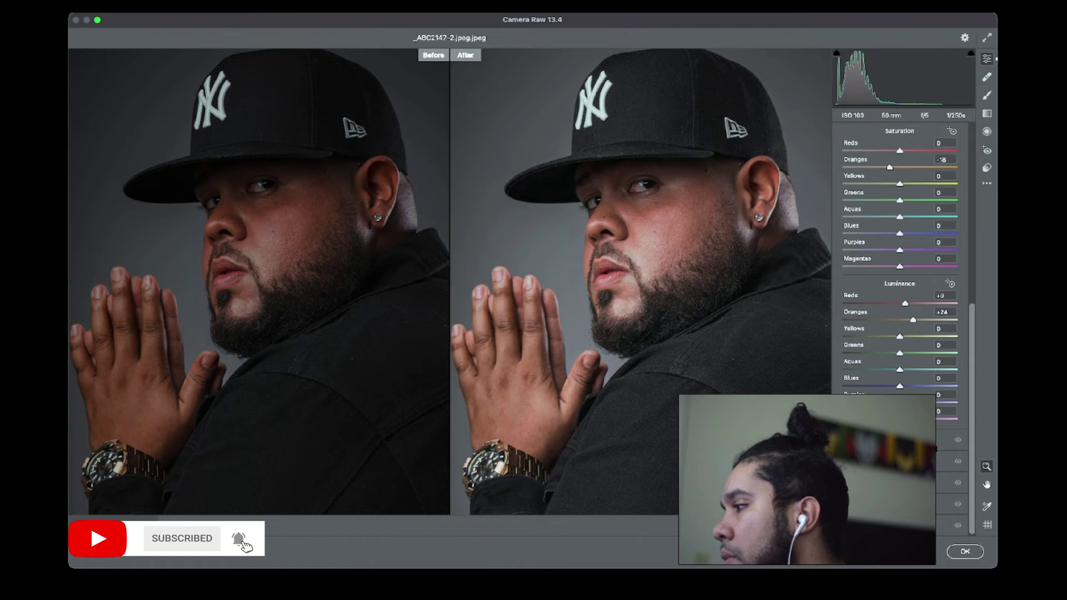
pyautogui.scroll(6, 900, 267)
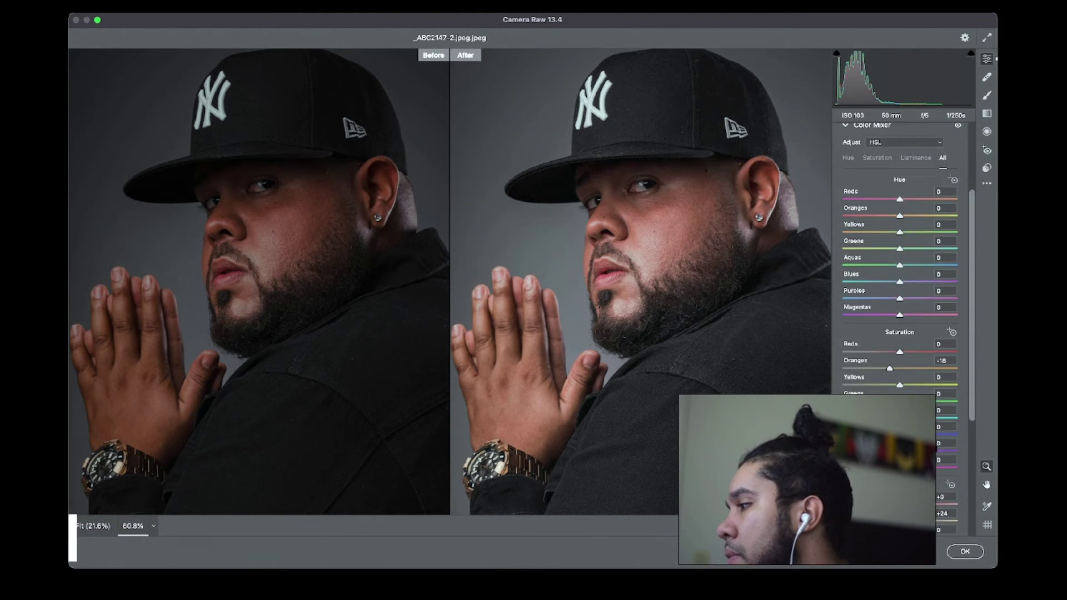
pyautogui.click(872, 210)
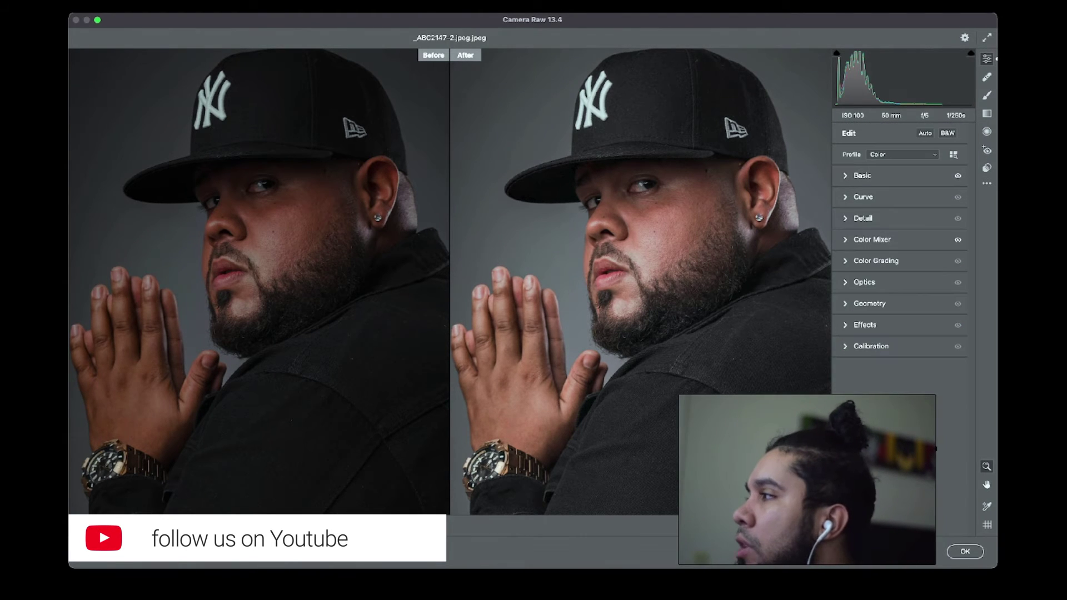
pyautogui.click(863, 218)
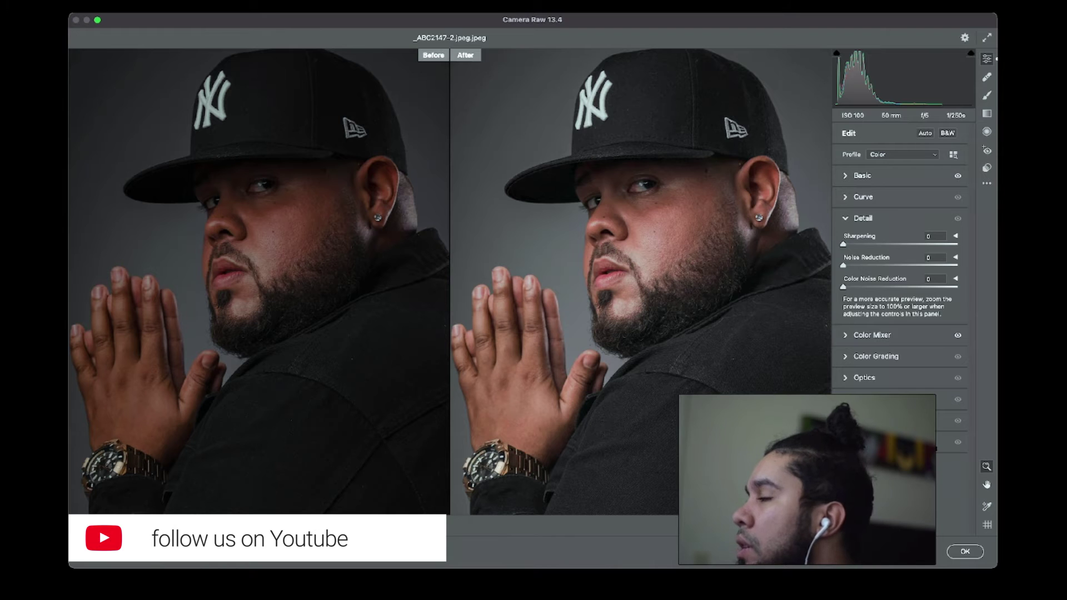
pyautogui.moveTo(848, 244)
pyautogui.mouseDown()
pyautogui.moveTo(956, 244)
pyautogui.moveTo(849, 244)
pyautogui.moveTo(863, 244)
pyautogui.mouseUp()
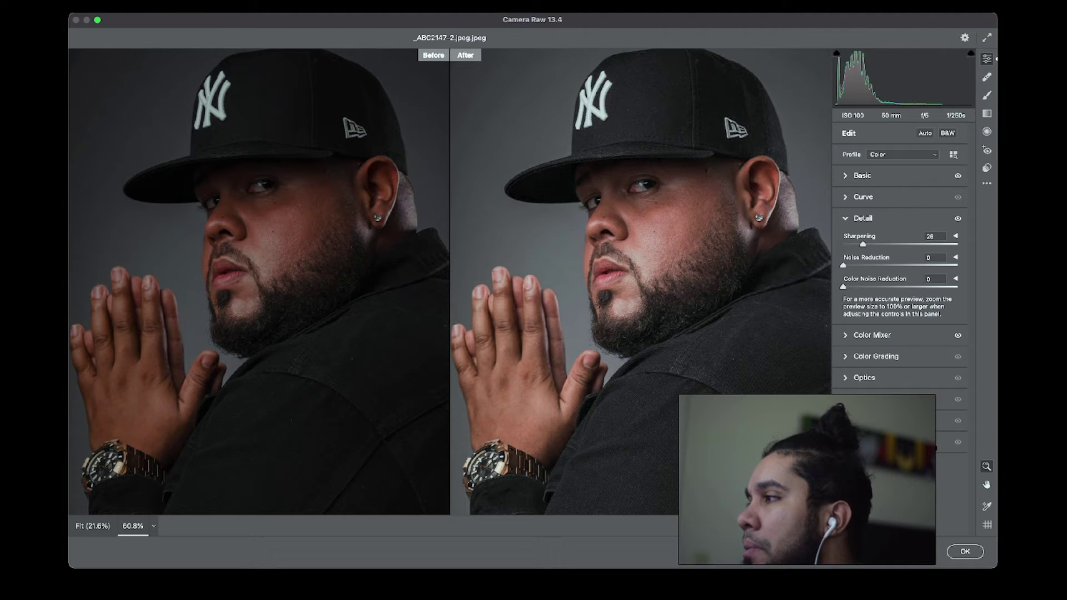
pyautogui.moveTo(863, 244); pyautogui.dragTo(851, 244)
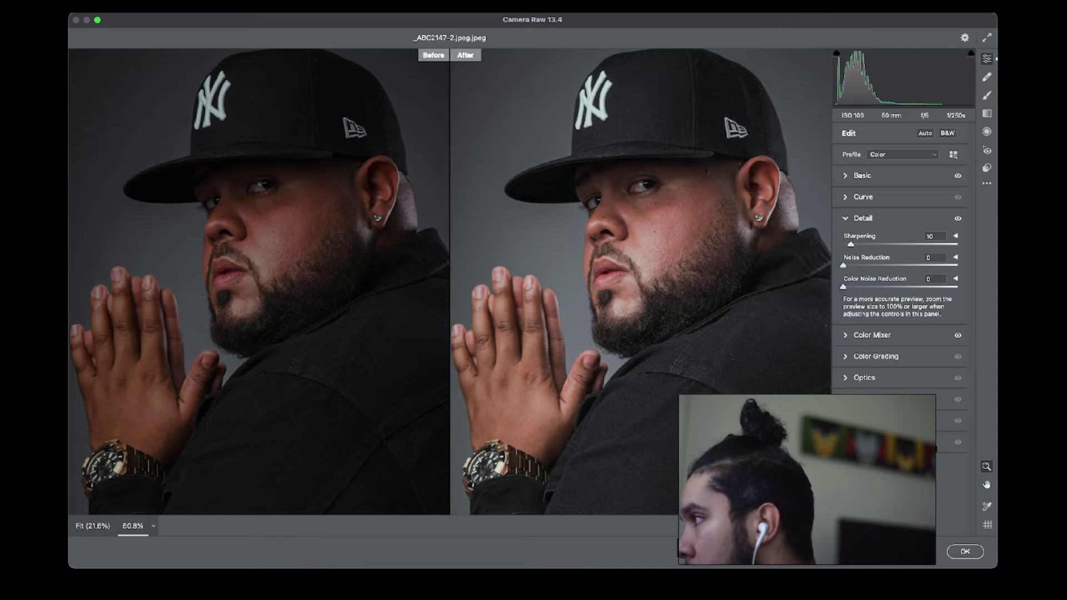
# Step: Inspect the sharpened skin texture, beard, hands and watch up close in the before and after views
pyautogui.hscroll(-1, 640, 282)
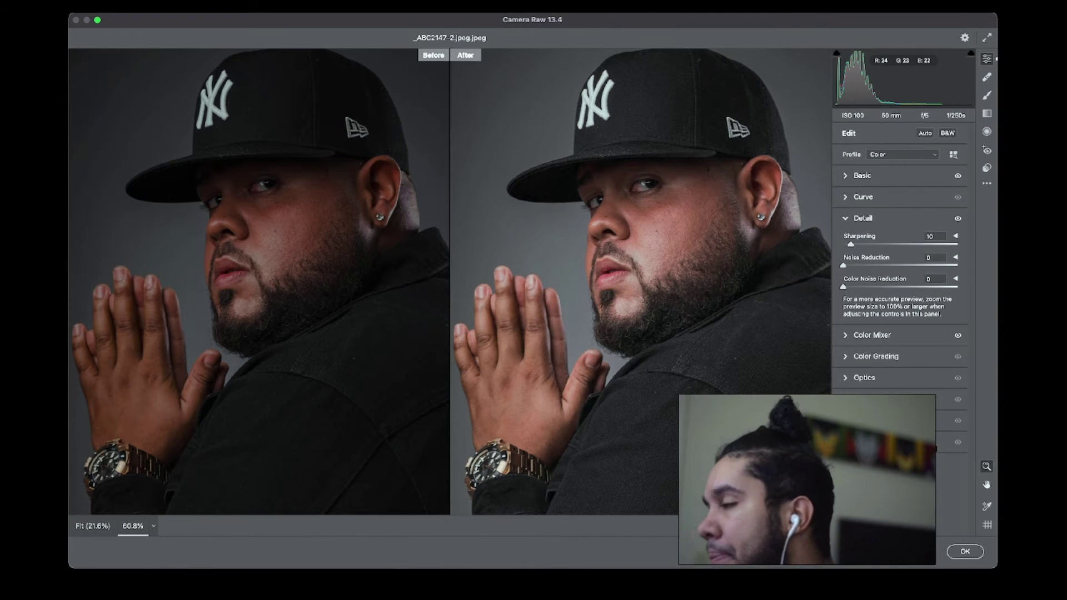
pyautogui.scroll(5, 642, 229)
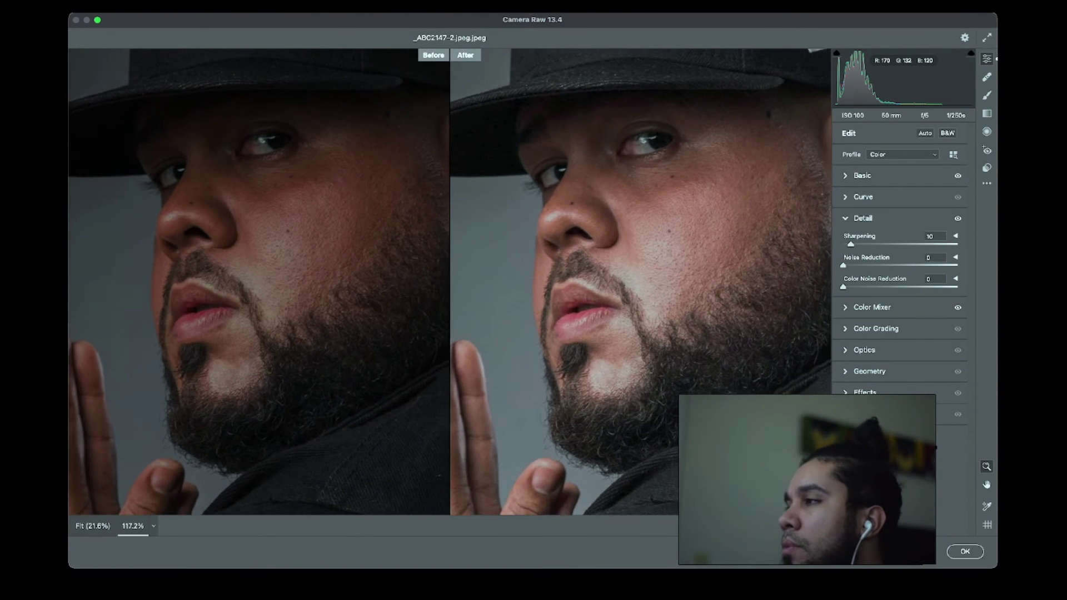
pyautogui.scroll(-3, 643, 231)
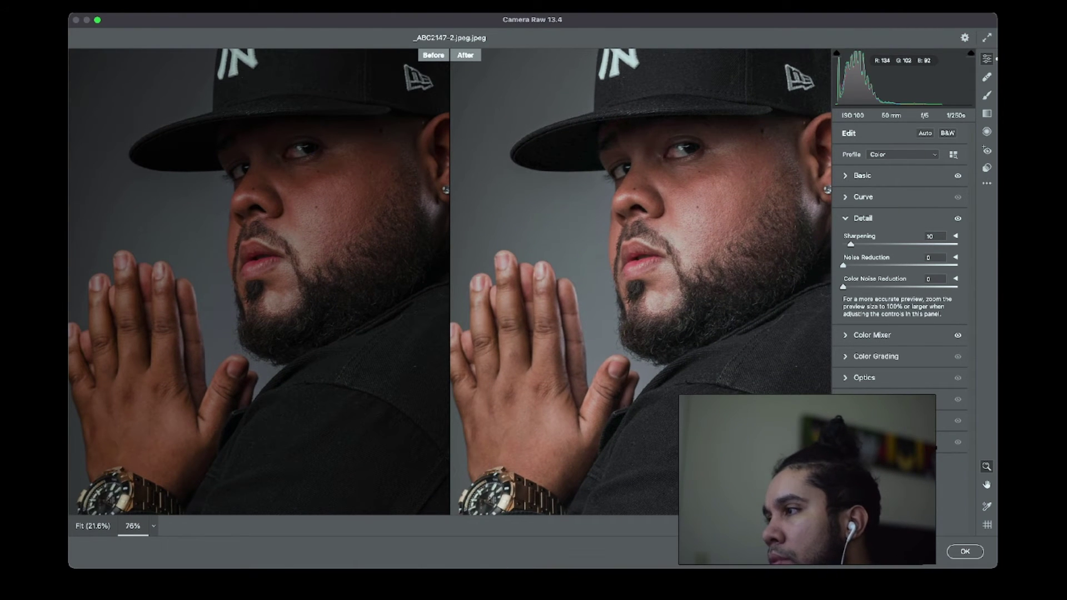
pyautogui.scroll(-2, 643, 230)
pyautogui.scroll(3, 643, 231)
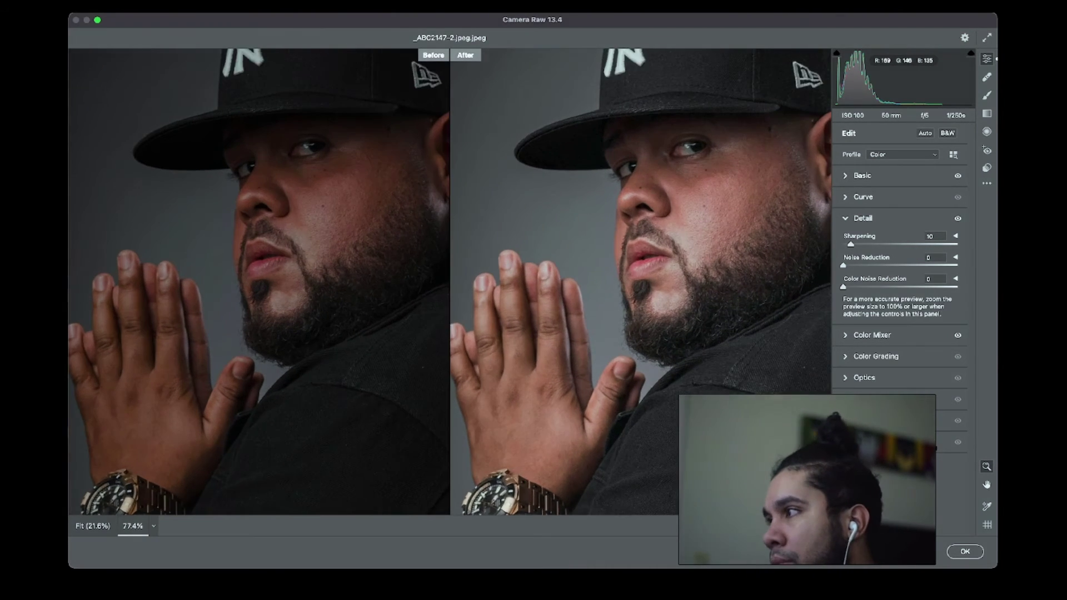
pyautogui.scroll(4, 643, 231)
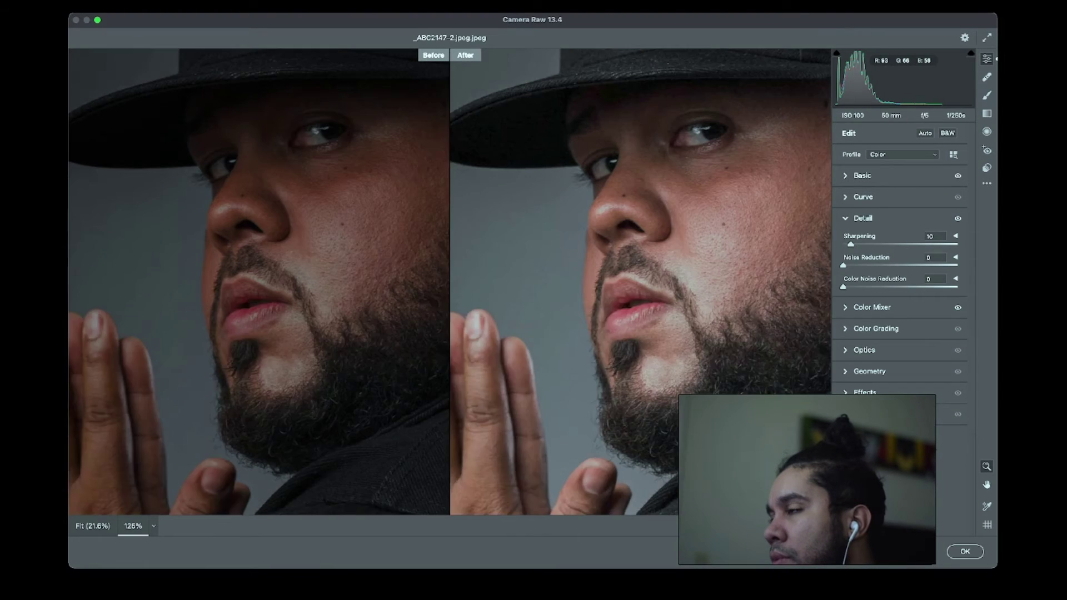
pyautogui.scroll(-4, 643, 239)
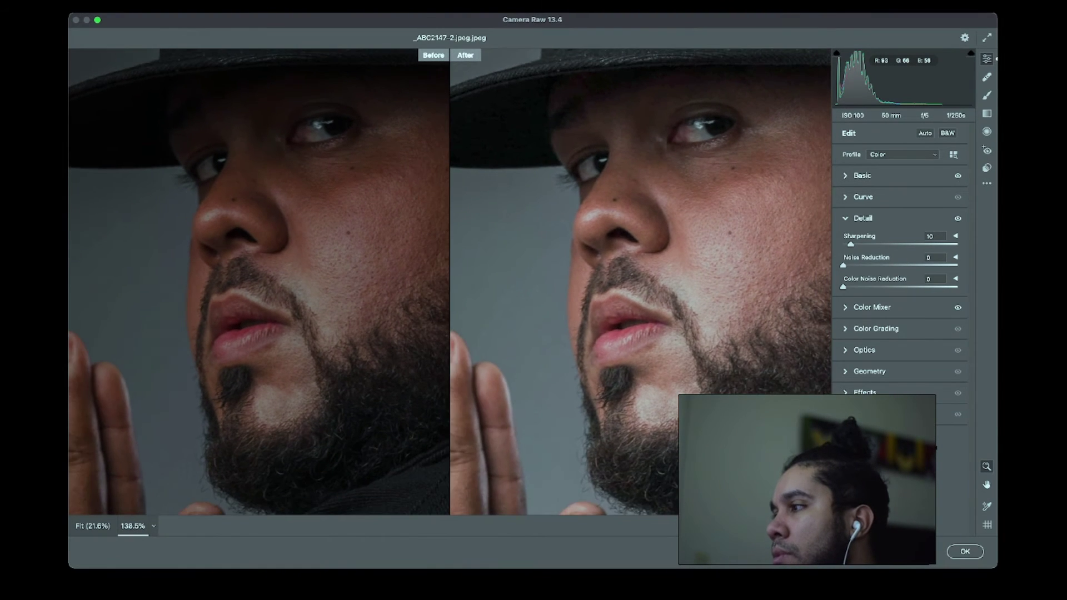
pyautogui.scroll(4, 772, 311)
pyautogui.scroll(1, 689, 228)
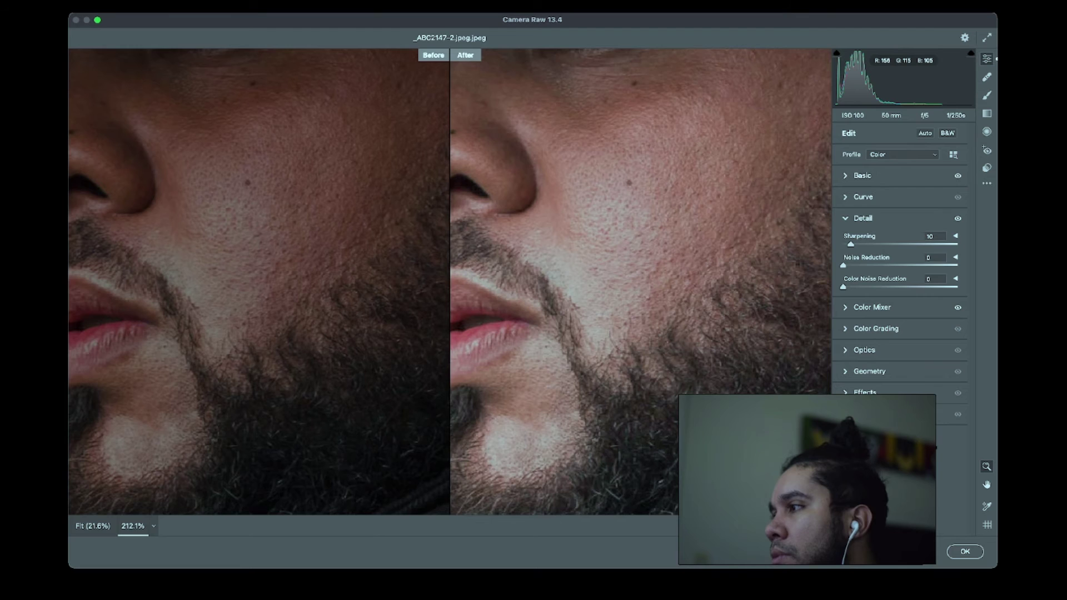
pyautogui.scroll(-5, 689, 228)
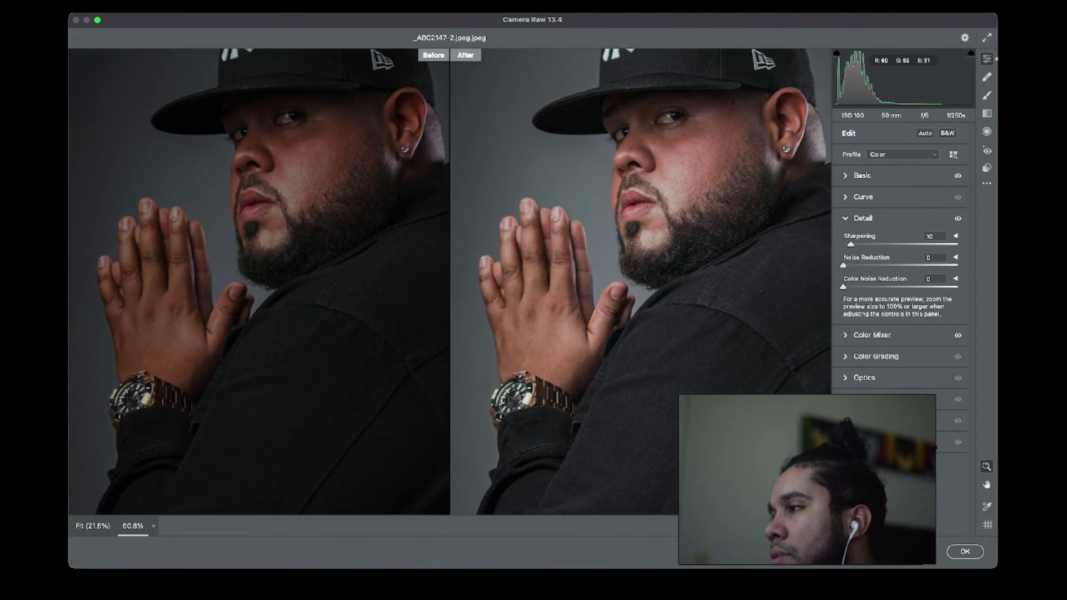
pyautogui.scroll(3, 525, 417)
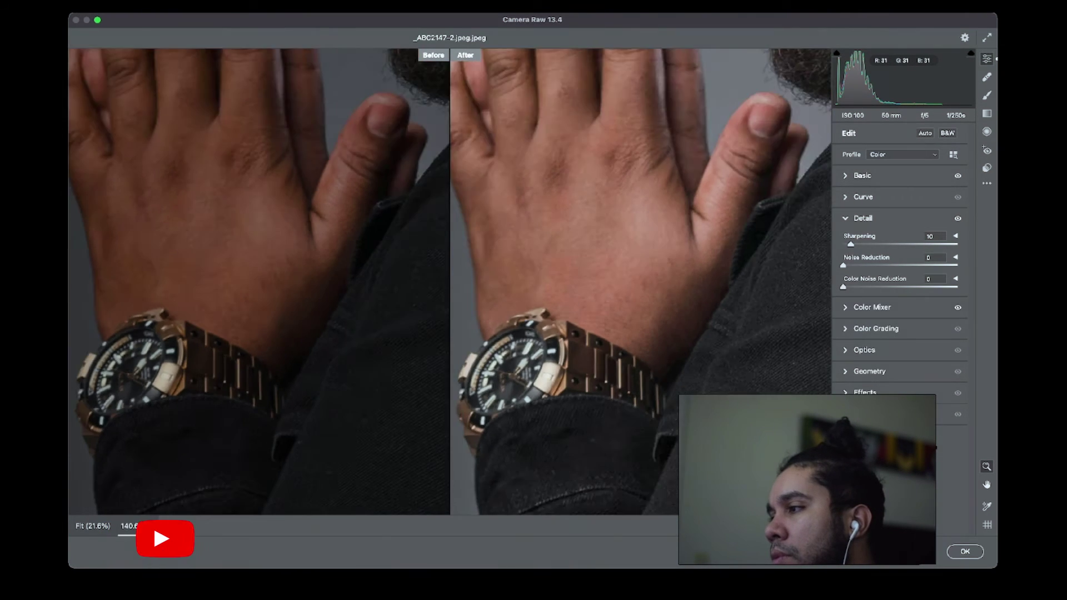
pyautogui.scroll(-2, 526, 416)
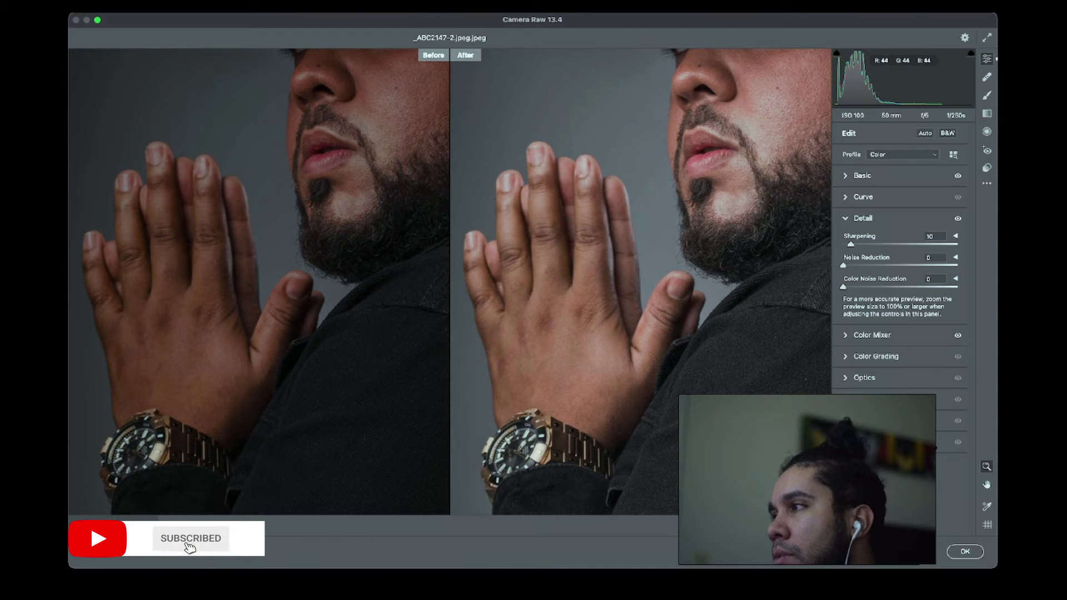
pyautogui.scroll(2, 640, 282)
pyautogui.hscroll(3, 640, 282)
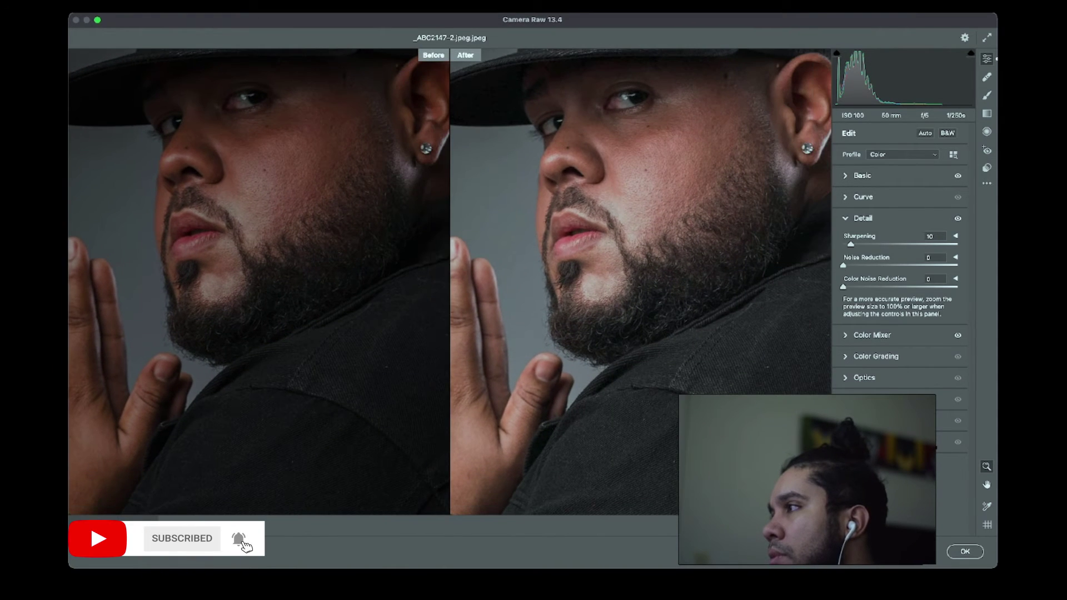
# Step: Set the Color Mixer Saturation of Aquas, Blues, Purples and Magentas to -100
pyautogui.click(846, 219)
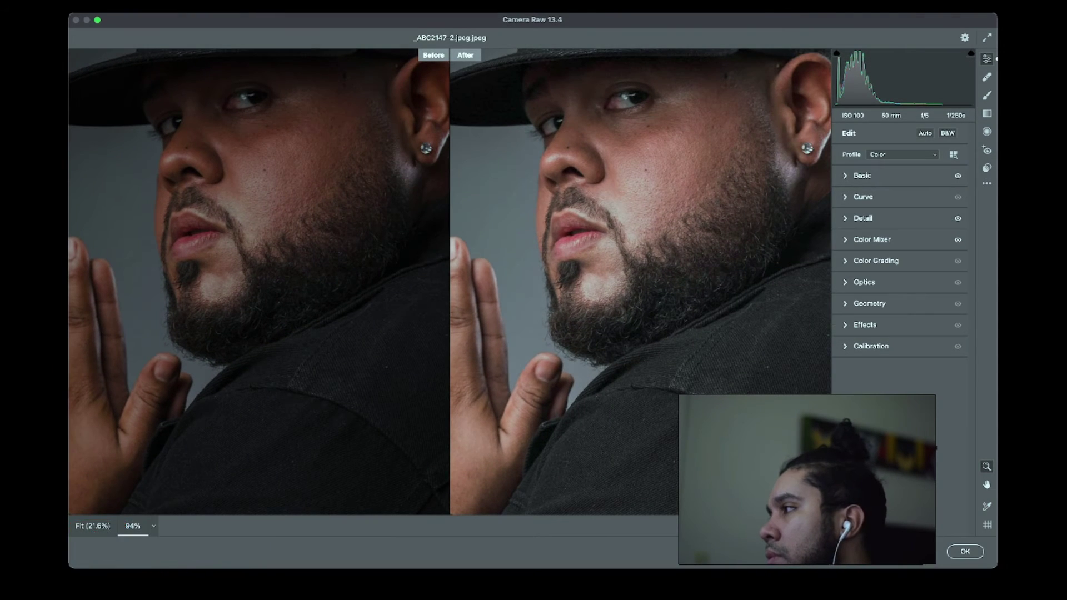
pyautogui.click(846, 239)
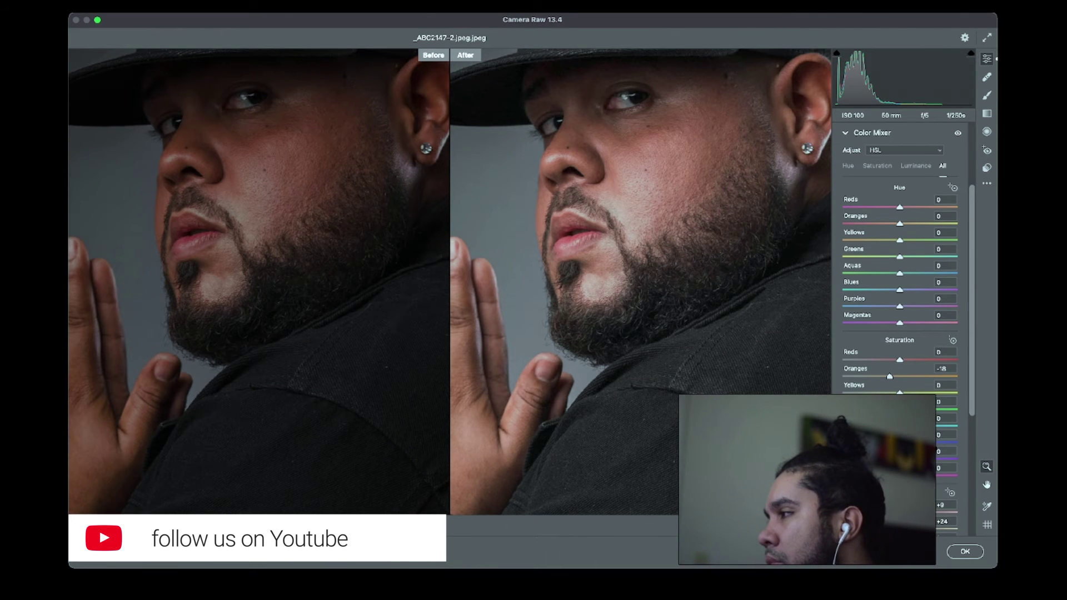
pyautogui.moveTo(899, 459); pyautogui.dragTo(828, 459)
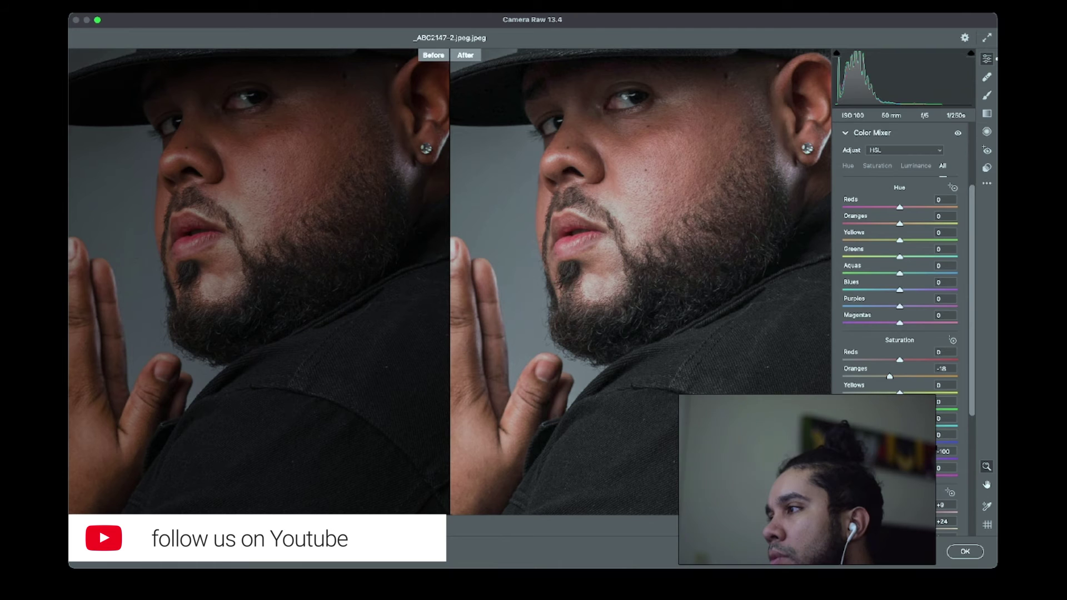
pyautogui.moveTo(900, 476); pyautogui.dragTo(827, 476)
pyautogui.moveTo(900, 443); pyautogui.dragTo(826, 427)
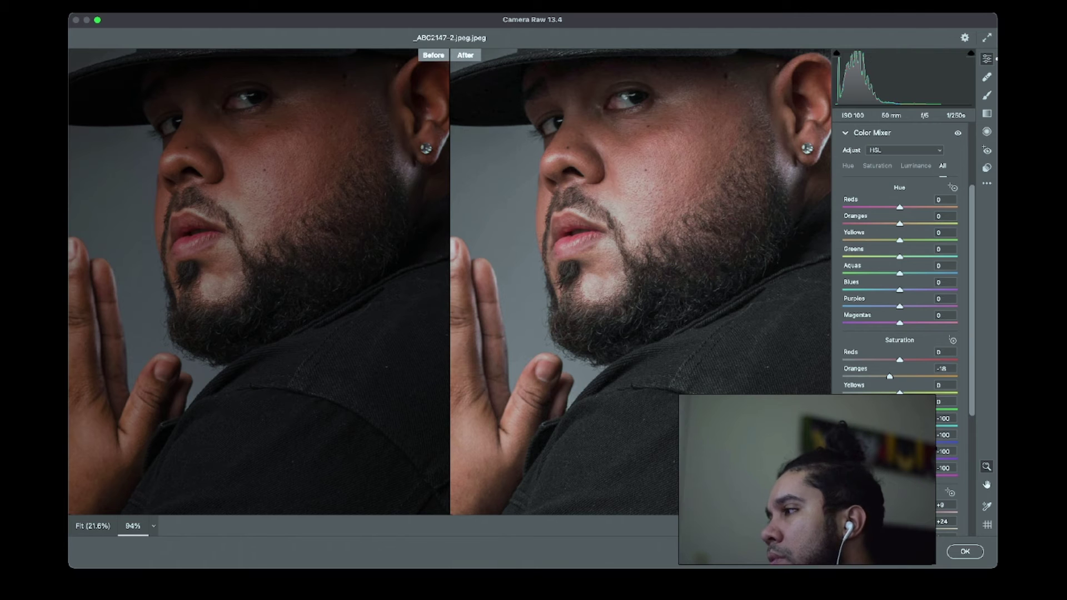
# Step: Set Yellows Saturation to -22, keep Greens at 0 and Aquas at -100 in the Color Mixer
pyautogui.moveTo(895, 409)
pyautogui.mouseDown()
pyautogui.moveTo(843, 409)
pyautogui.moveTo(888, 393)
pyautogui.mouseUp()
pyautogui.scroll(-10, 689, 328)
pyautogui.scroll(4, 690, 328)
pyautogui.scroll(-1, 673, 167)
pyautogui.scroll(2, 672, 167)
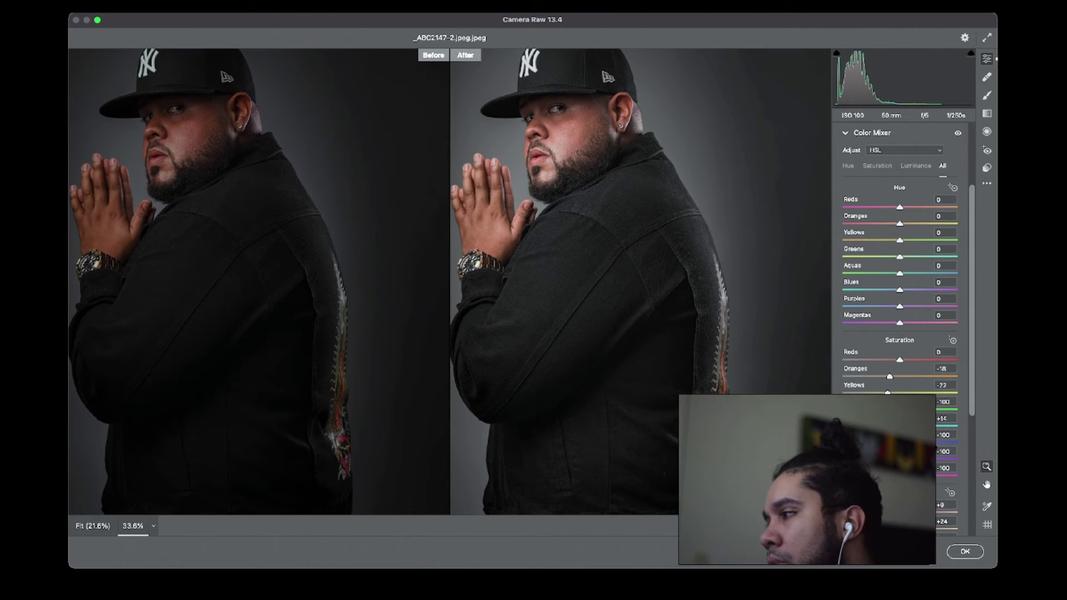
pyautogui.moveTo(898, 409)
pyautogui.mouseDown()
pyautogui.moveTo(957, 410)
pyautogui.moveTo(911, 410)
pyautogui.mouseUp()
pyautogui.write('0')
pyautogui.moveTo(845, 426); pyautogui.dragTo(828, 426)
pyautogui.scroll(3, 778, 445)
pyautogui.scroll(5, 587, 167)
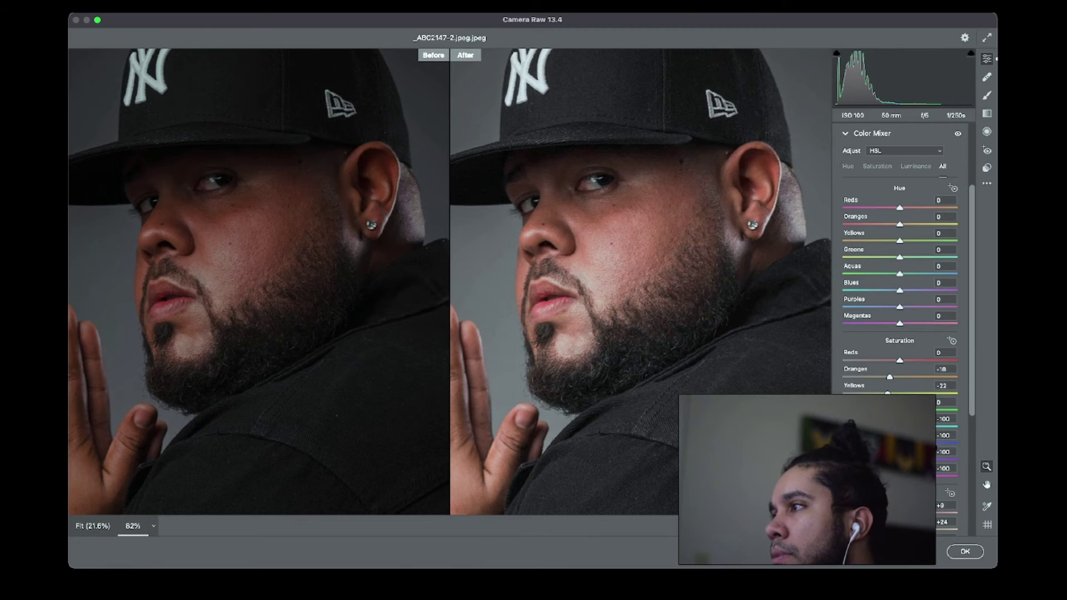
# Step: Refine the skin colour with Oranges Hue at +3 and Reds Saturation at -28
pyautogui.moveTo(900, 224); pyautogui.dragTo(902, 224)
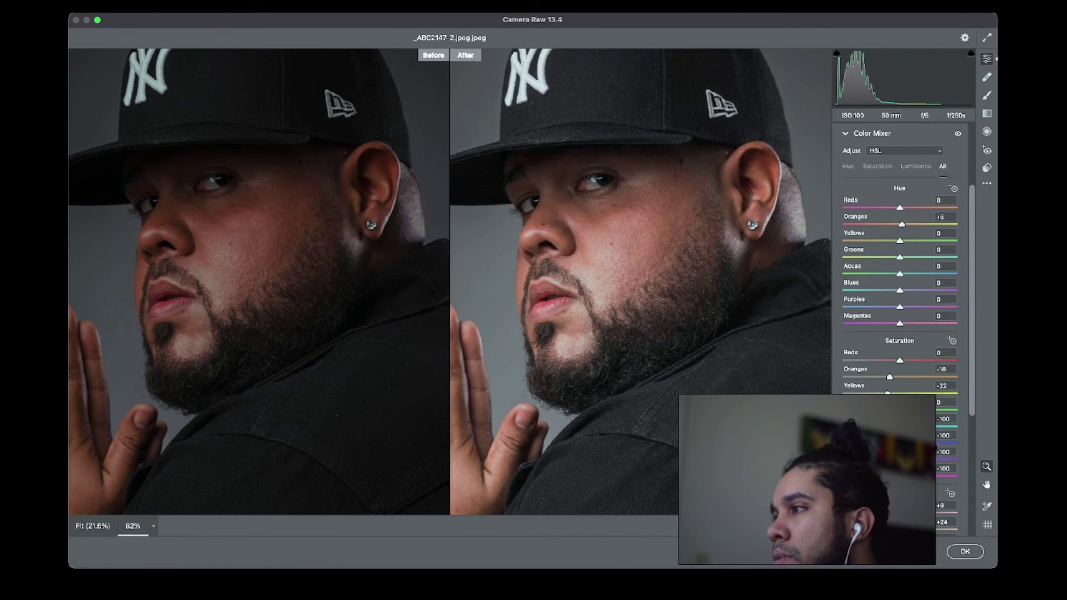
pyautogui.moveTo(900, 361); pyautogui.dragTo(878, 361)
pyautogui.scroll(-5, 763, 310)
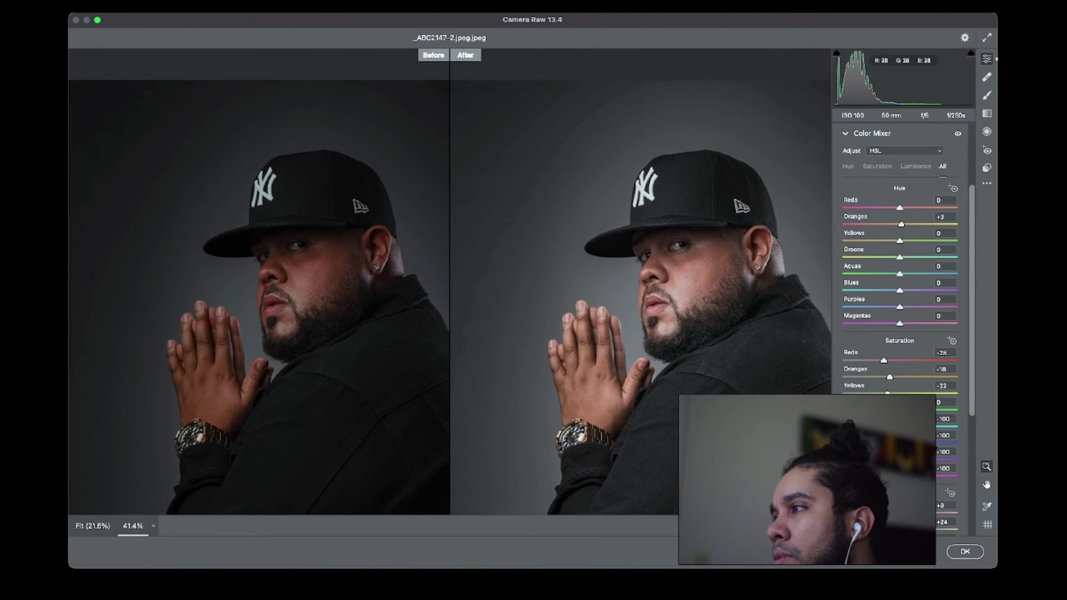
# Step: Examine the face, hands, background and the embroidered back of the jacket, comparing before and after
pyautogui.scroll(-5, 640, 282)
pyautogui.scroll(3, 661, 184)
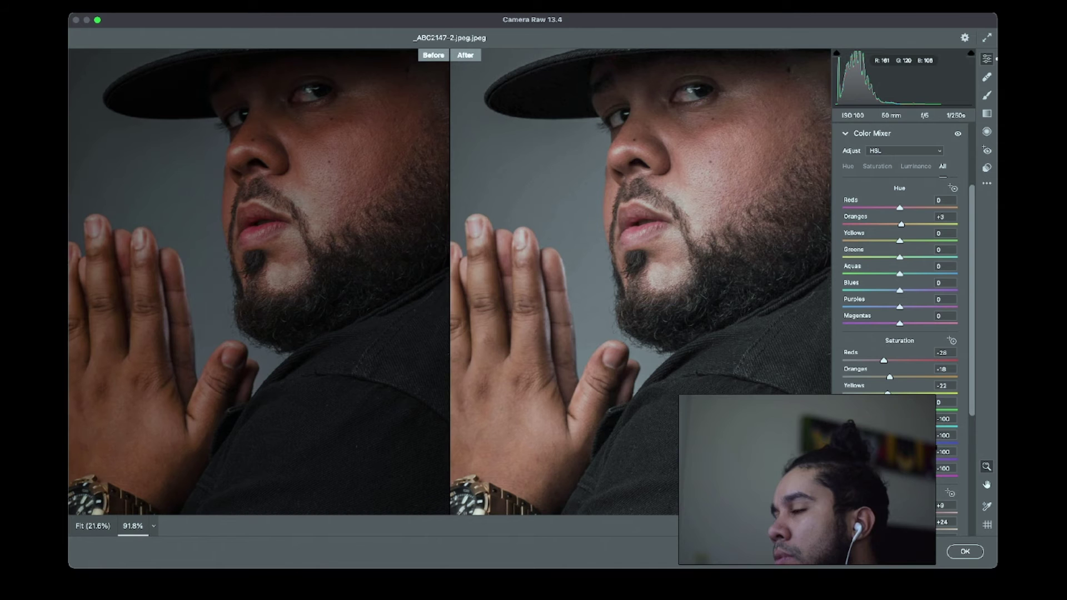
pyautogui.scroll(-5, 659, 106)
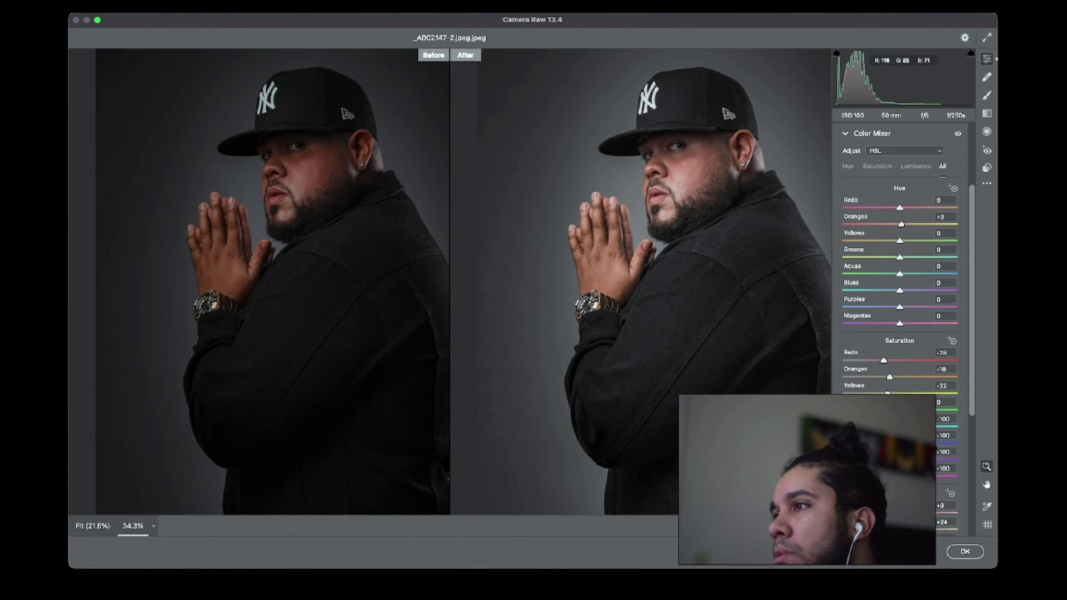
pyautogui.scroll(-2, 659, 105)
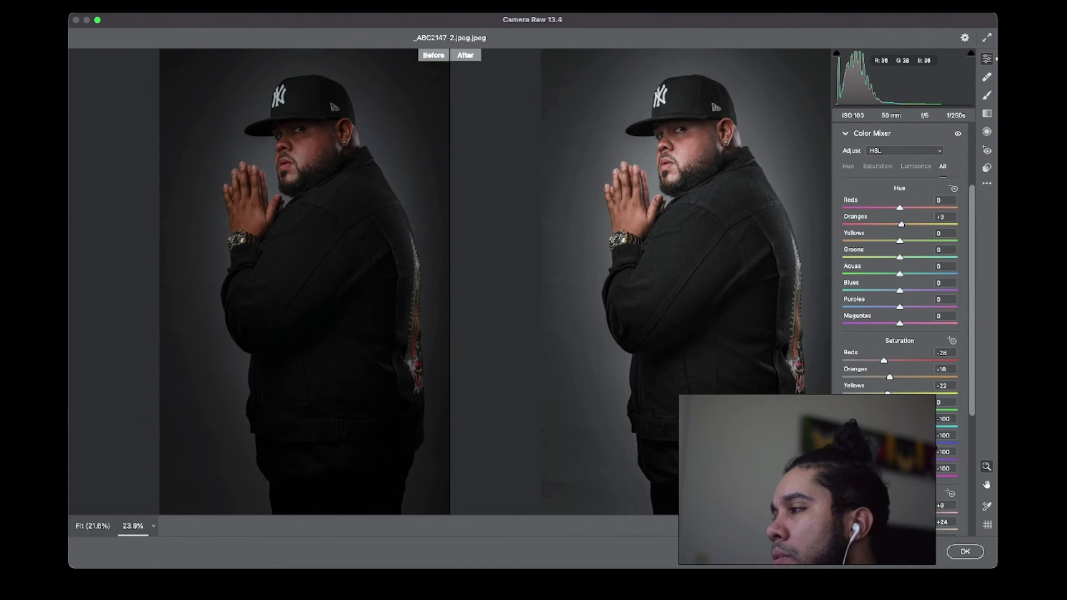
pyautogui.scroll(4, 659, 106)
pyautogui.scroll(3, 660, 106)
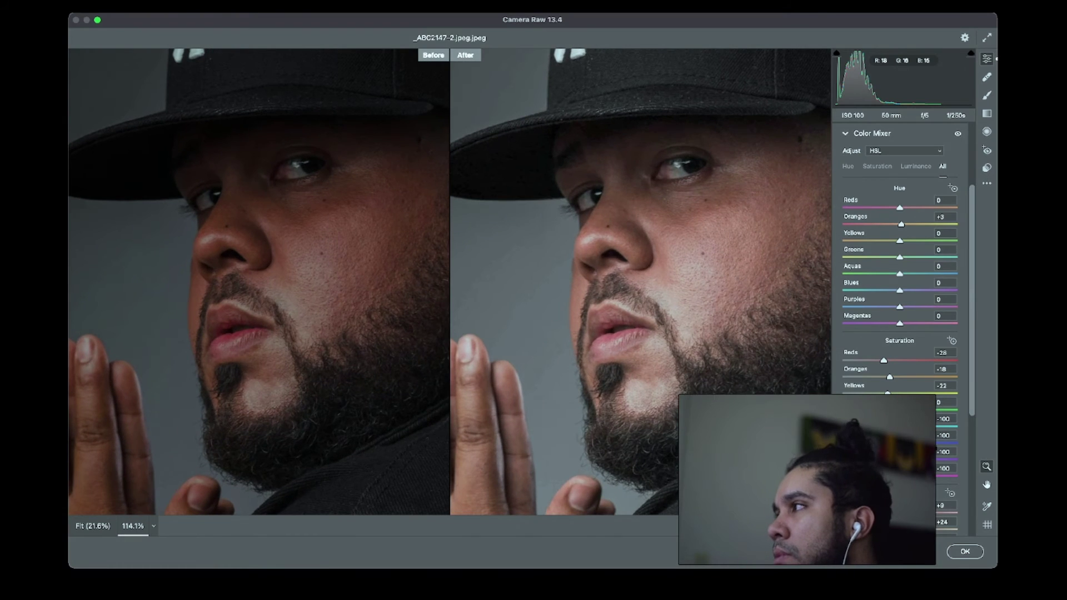
pyautogui.scroll(-2, 659, 106)
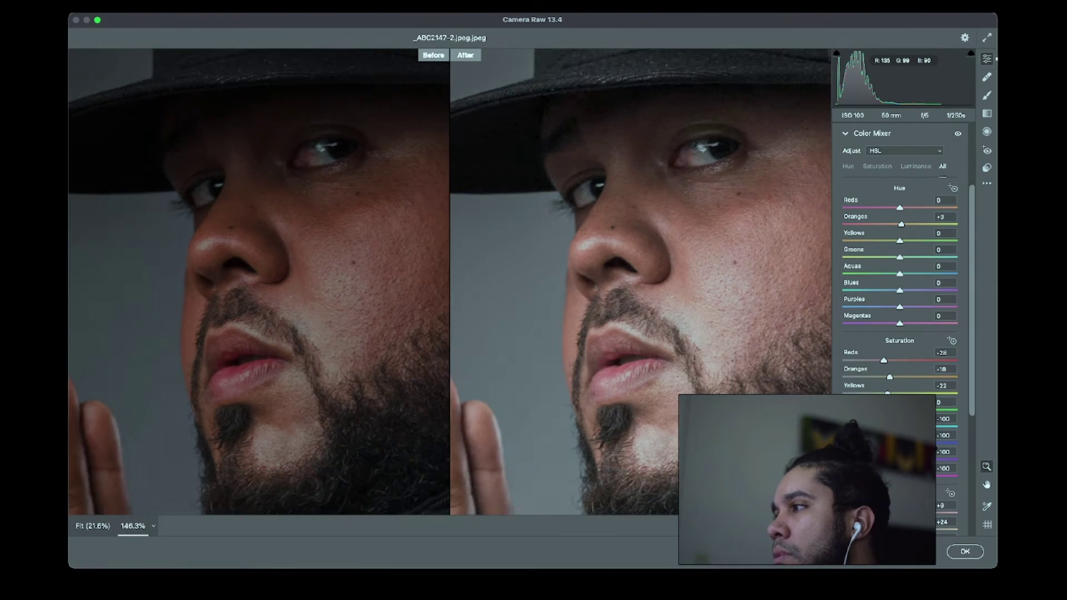
pyautogui.scroll(-4, 660, 229)
pyautogui.scroll(2, 661, 229)
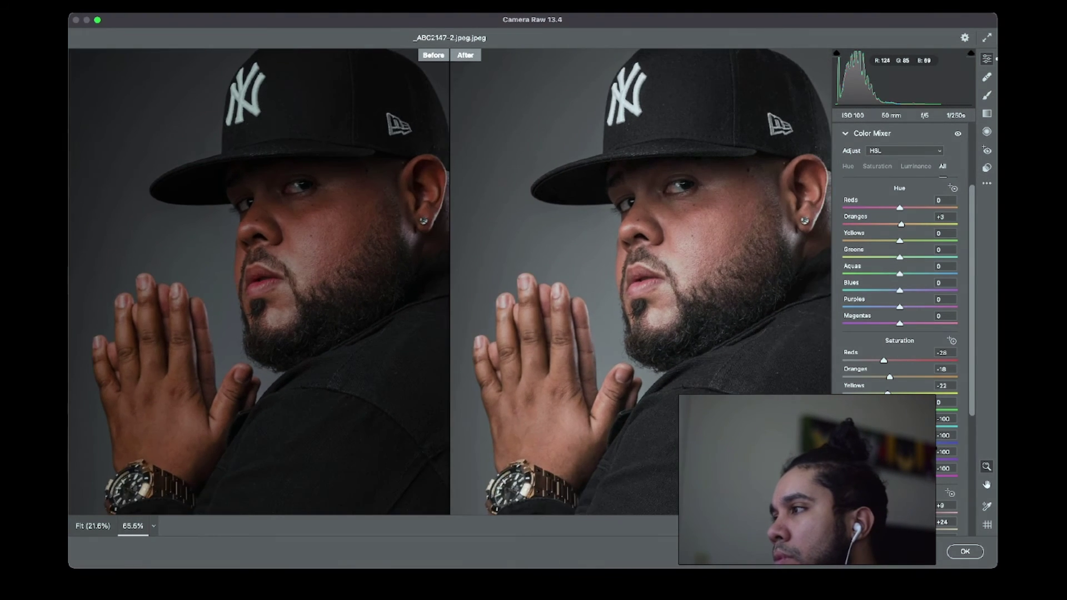
pyautogui.scroll(-2, 661, 229)
pyautogui.scroll(4, 659, 106)
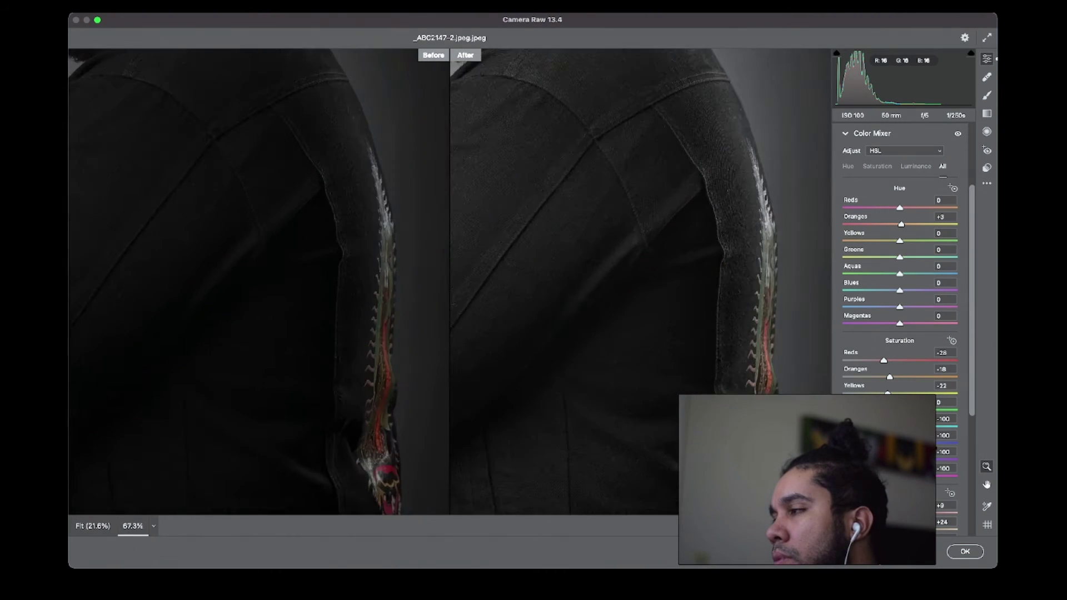
pyautogui.scroll(-3, 641, 278)
pyautogui.scroll(2, 640, 278)
pyautogui.scroll(-3, 640, 278)
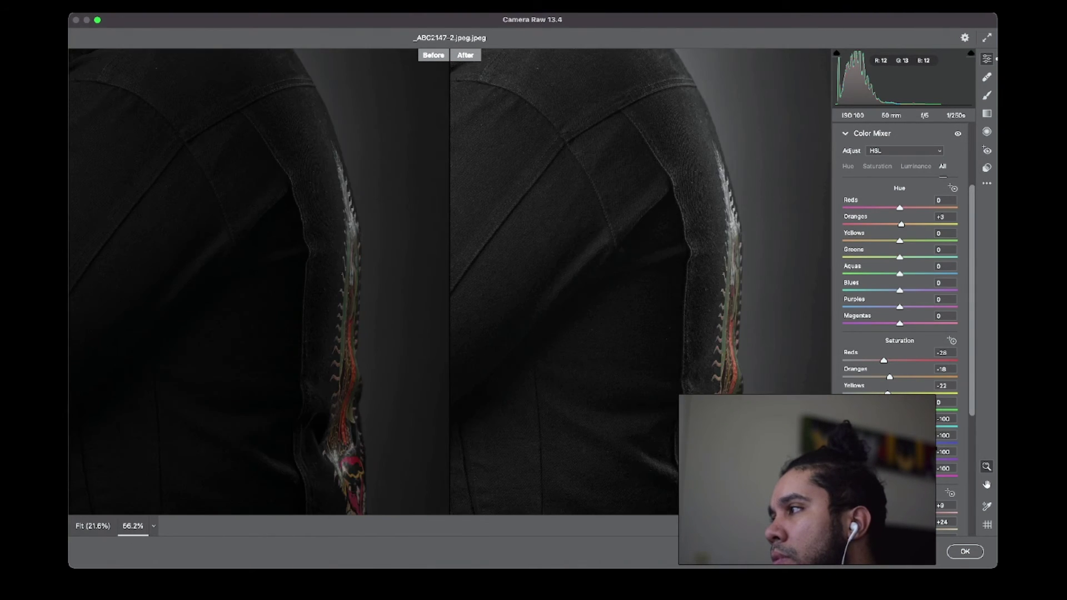
# Step: Examine the jacket's embroidered back, the face and the hands in the side-by-side before and after view
pyautogui.scroll(3, 640, 278)
pyautogui.scroll(3, 636, 158)
pyautogui.moveTo(636, 158); pyautogui.dragTo(682, 237)
pyautogui.scroll(3, 639, 236)
pyautogui.scroll(-7, 192, 115)
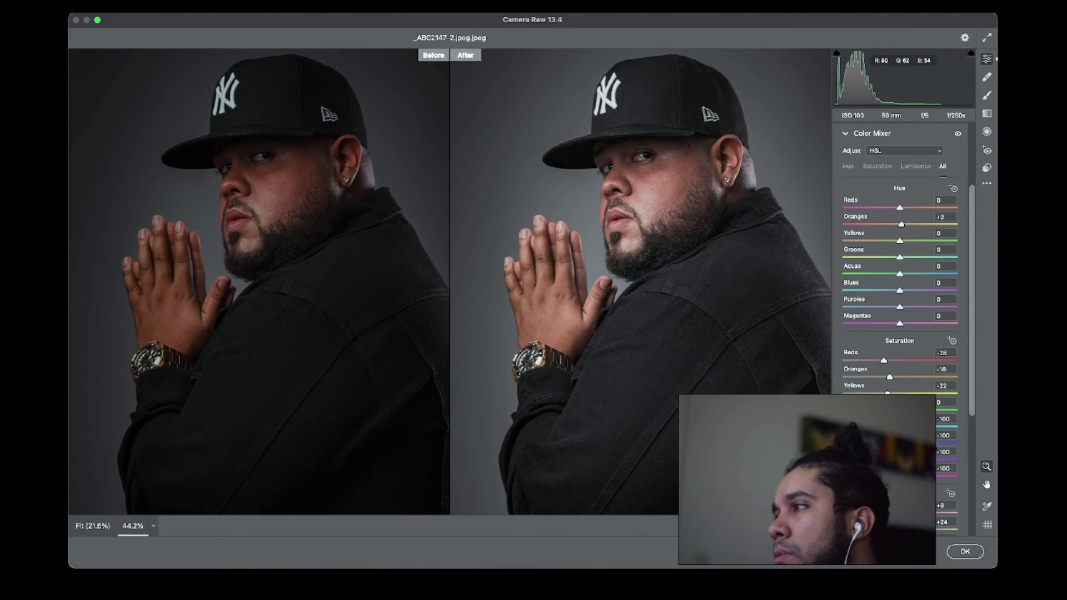
pyautogui.scroll(-1, 201, 250)
pyautogui.scroll(8, 170, 293)
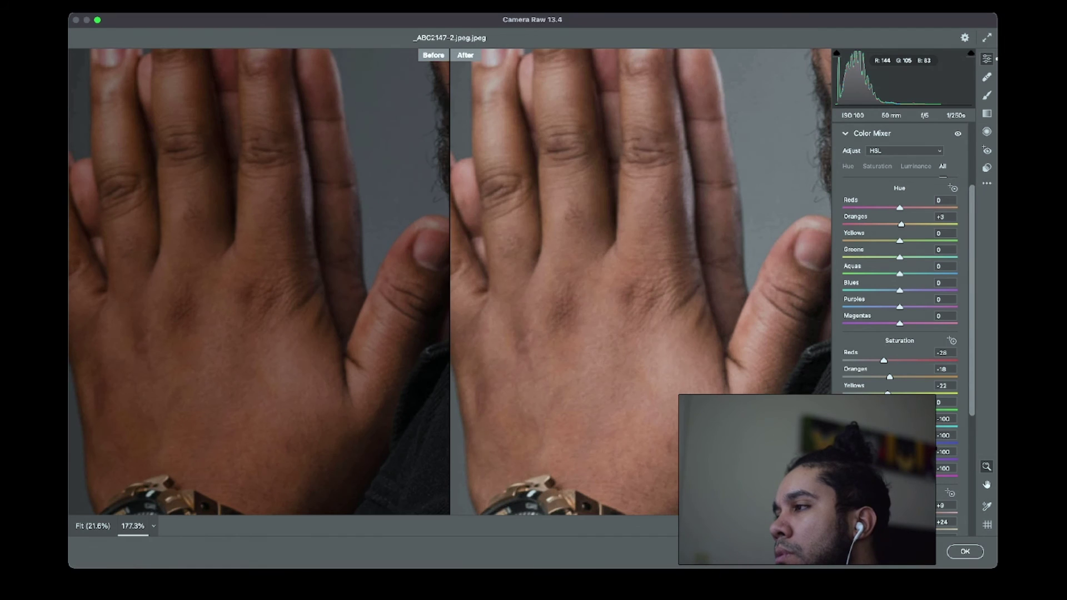
pyautogui.scroll(-2, 170, 289)
pyautogui.moveTo(170, 289); pyautogui.dragTo(239, 320)
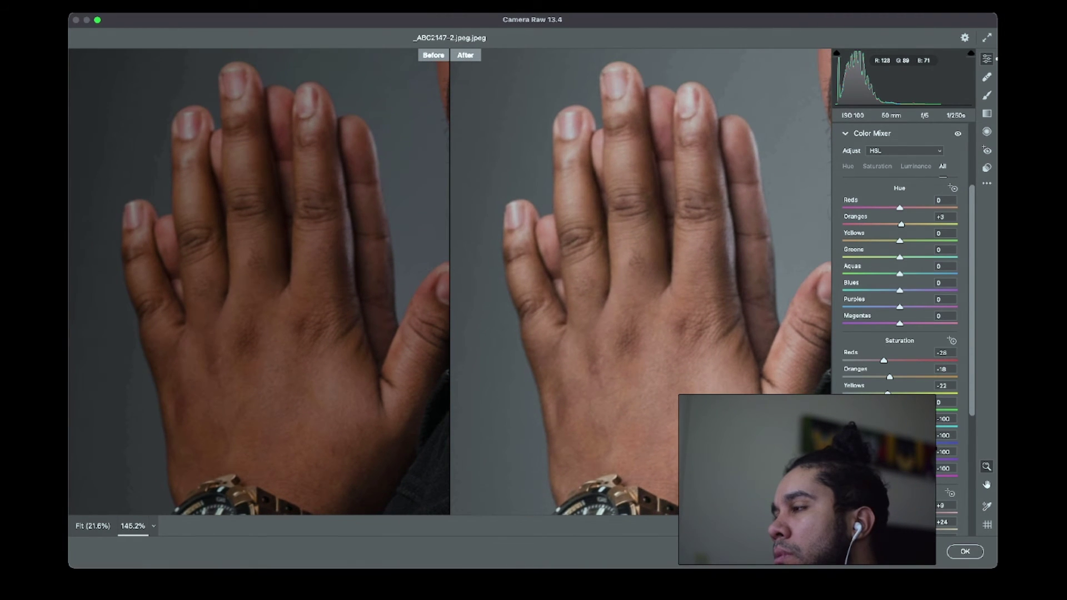
# Step: Set Clarity to +7 and Texture to +5 in the Basic adjustments
pyautogui.scroll(4, 901, 278)
pyautogui.click(872, 240)
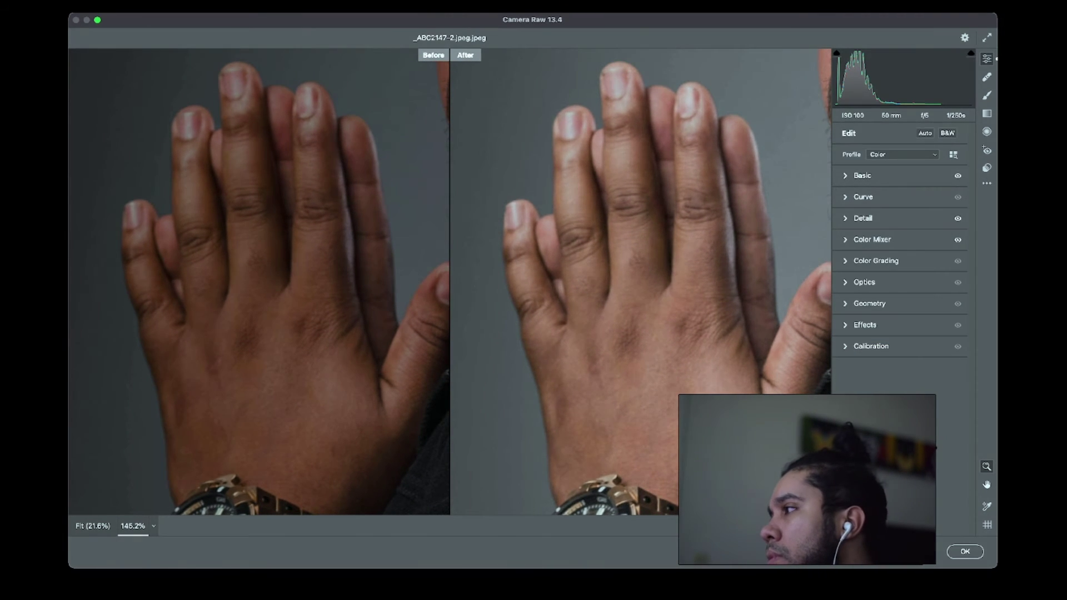
pyautogui.click(862, 175)
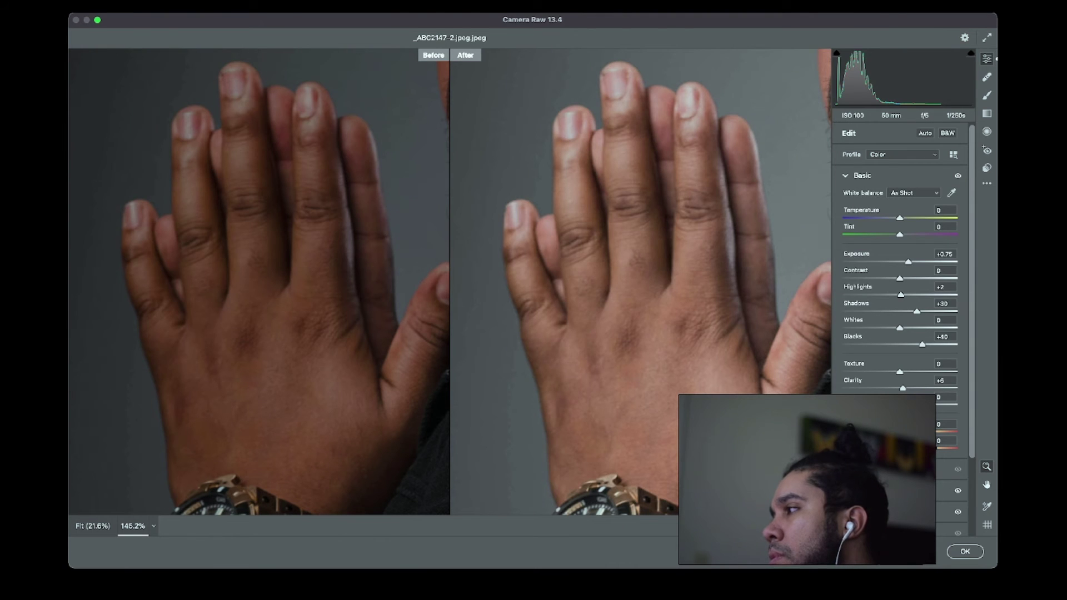
pyautogui.moveTo(903, 389); pyautogui.dragTo(905, 388)
pyautogui.press('Down')
pyautogui.press('Down')
pyautogui.press('Down')
pyautogui.press('Down')
pyautogui.press('Down')
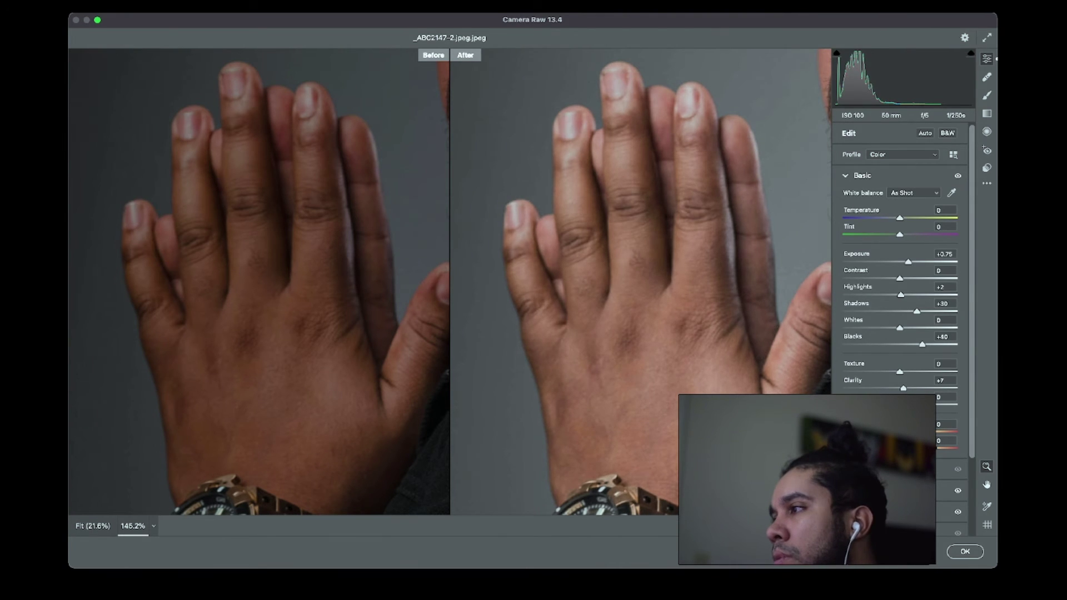
pyautogui.moveTo(900, 372); pyautogui.dragTo(907, 372)
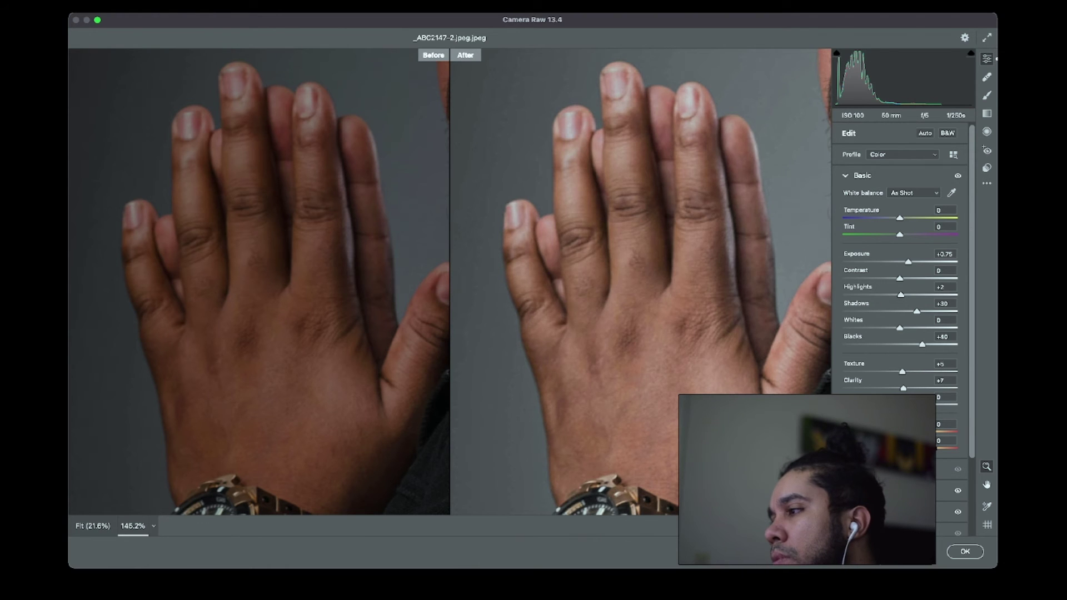
# Step: Compare the whole portrait and close-ups of the face, beard and hands before and after the edit
pyautogui.moveTo(693, 350); pyautogui.dragTo(483, 351)
pyautogui.scroll(-2, 450, 281)
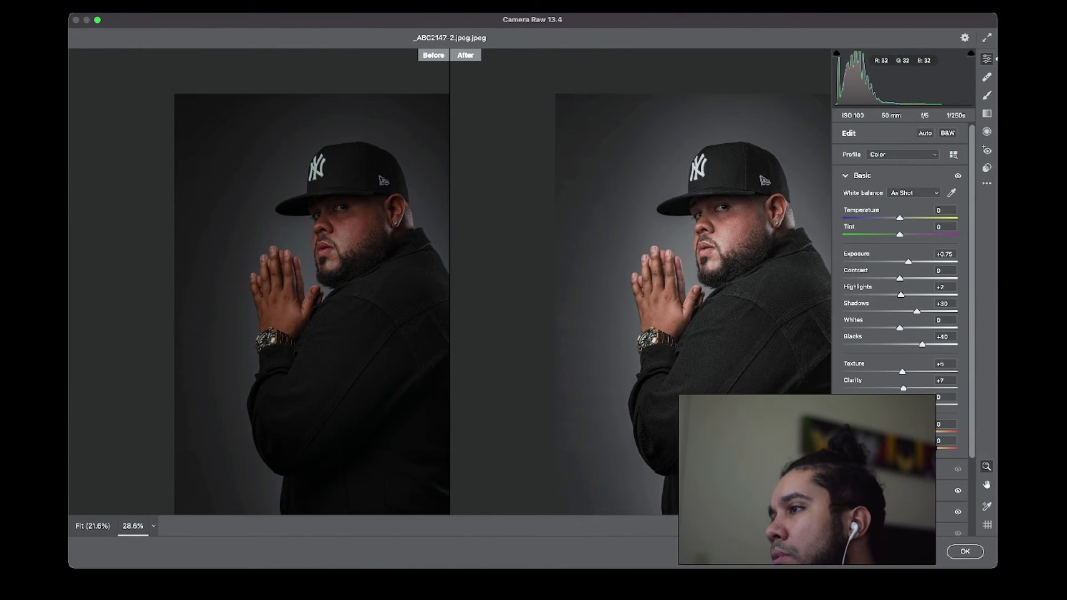
pyautogui.press('super+0')
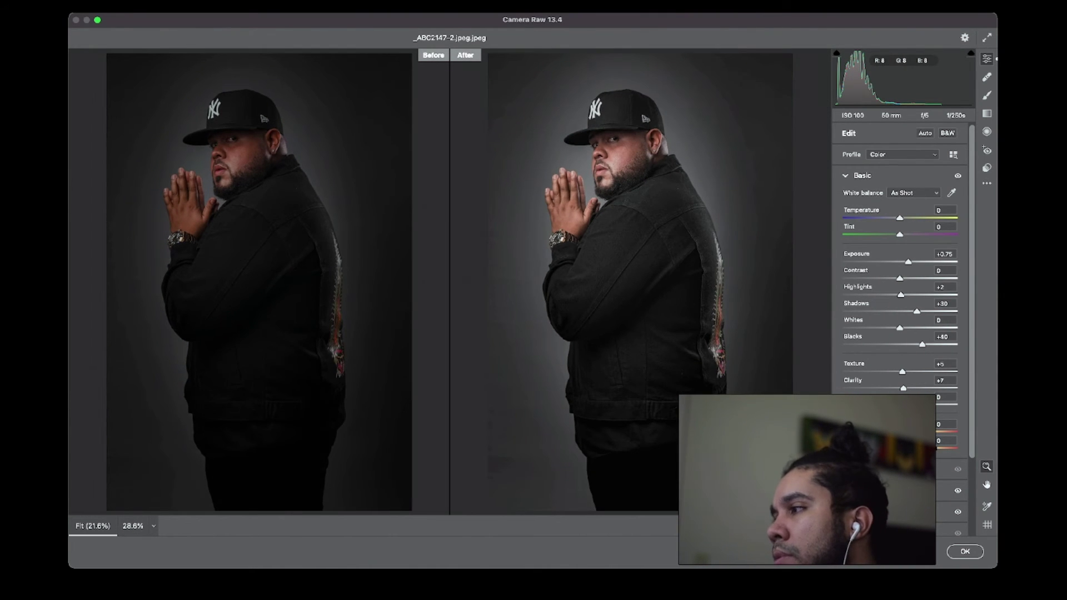
pyautogui.scroll(5, 606, 172)
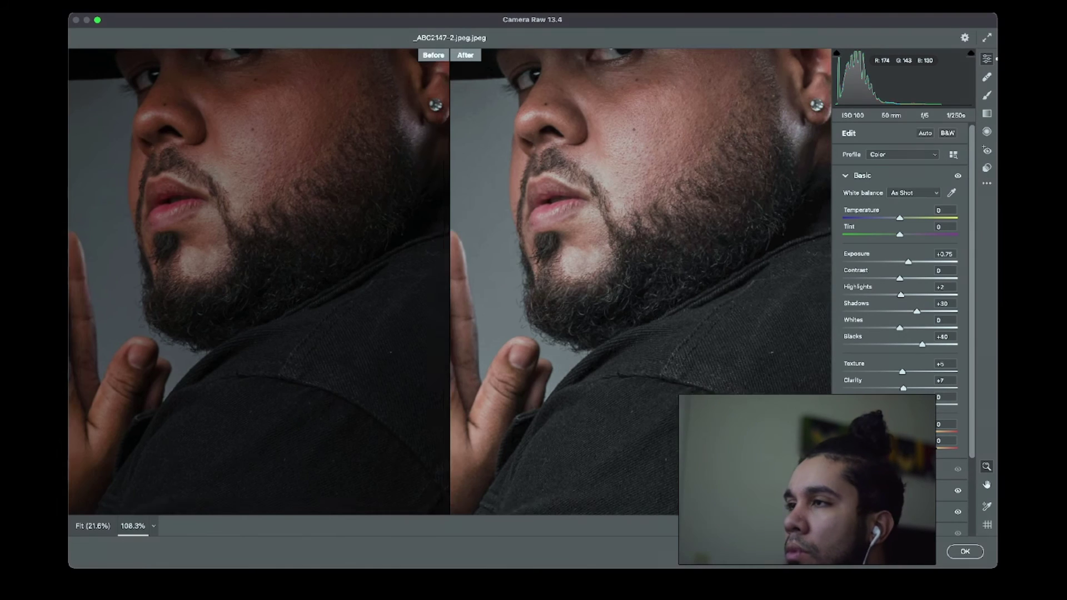
pyautogui.scroll(3, 637, 172)
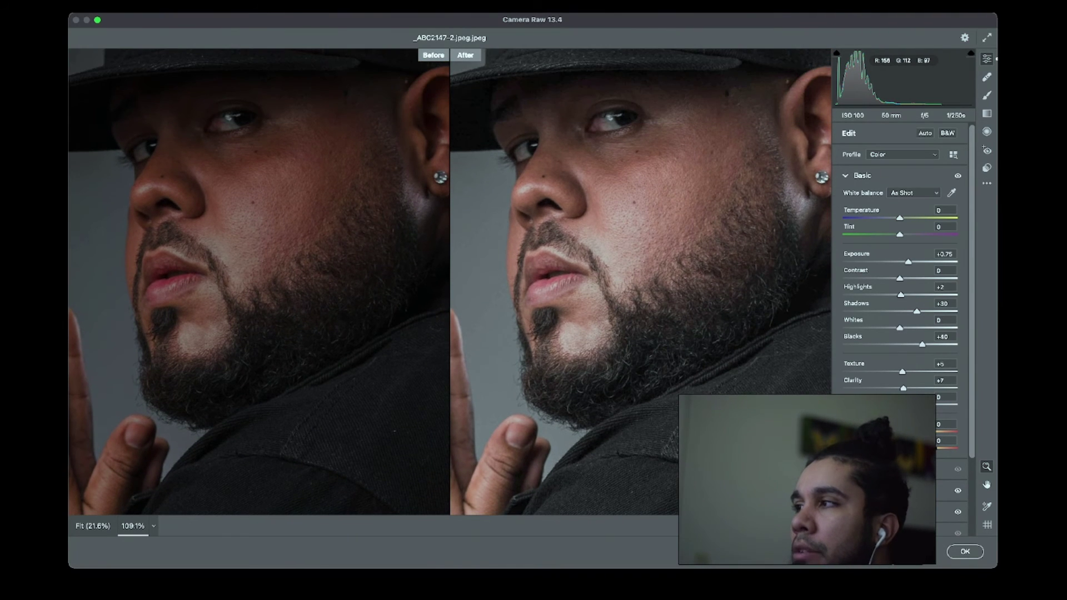
pyautogui.scroll(-5, 451, 282)
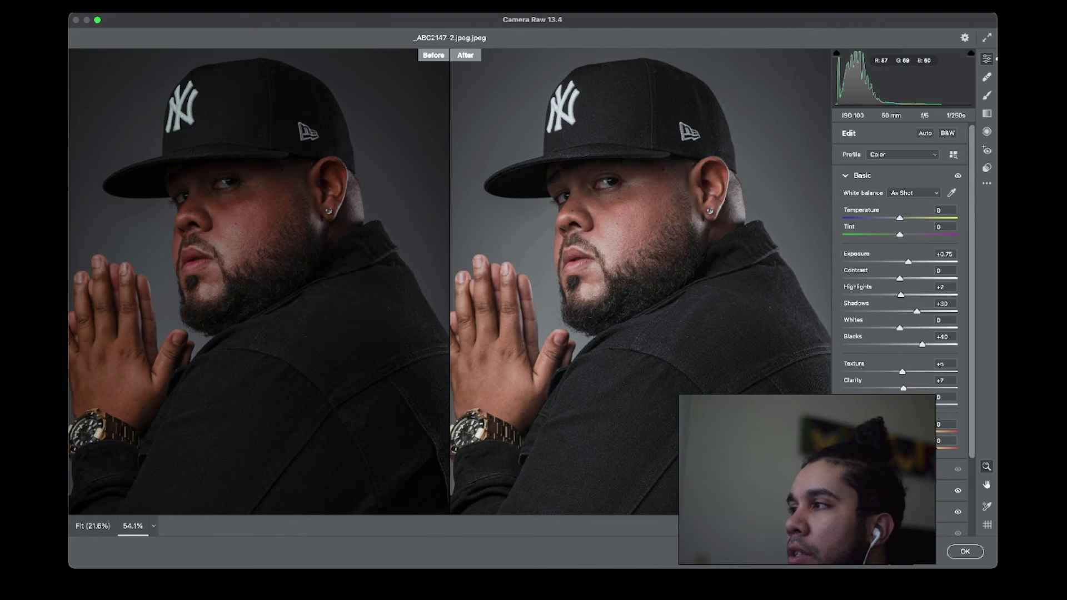
pyautogui.scroll(-8, 450, 282)
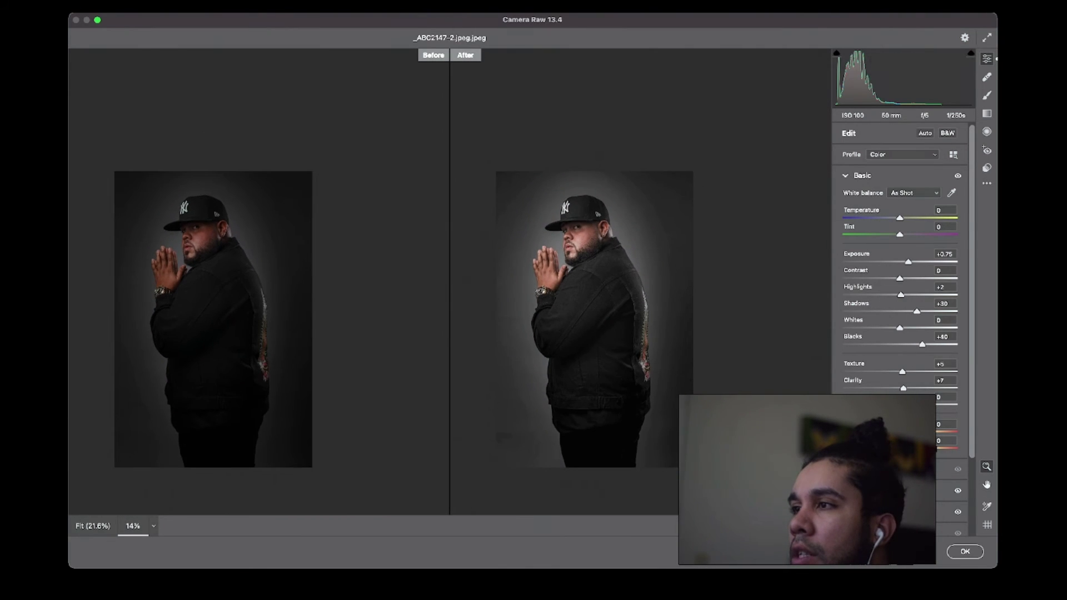
pyautogui.scroll(2, 583, 261)
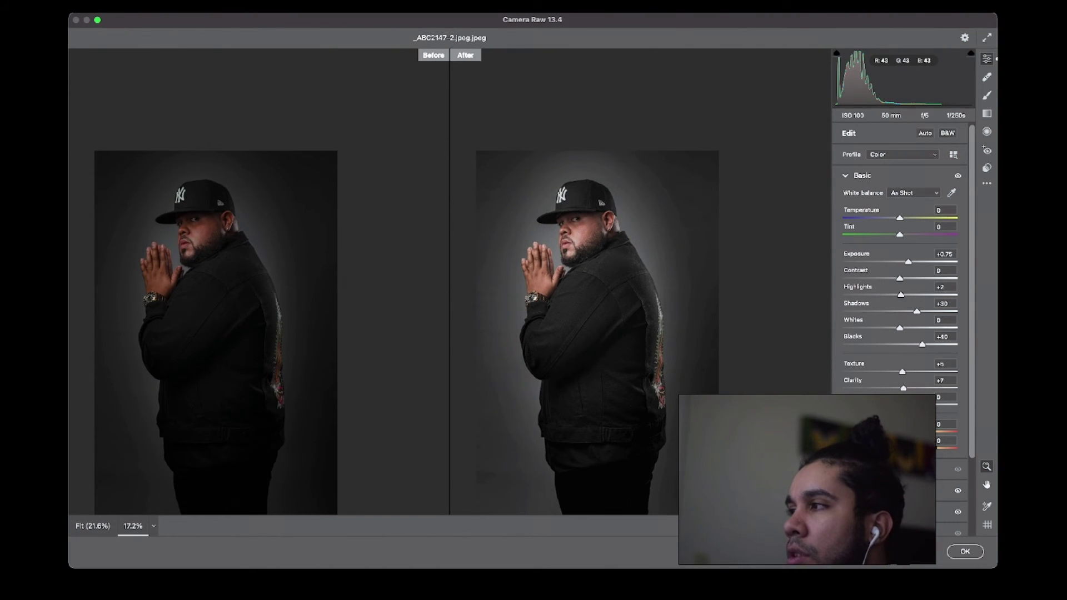
pyautogui.scroll(7, 556, 228)
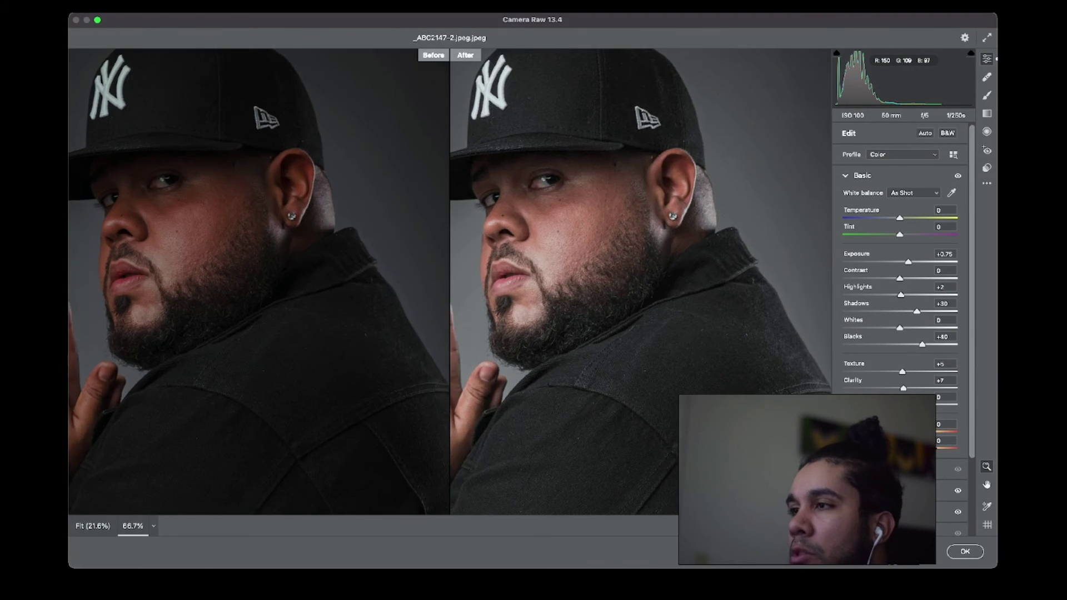
pyautogui.scroll(2, 555, 228)
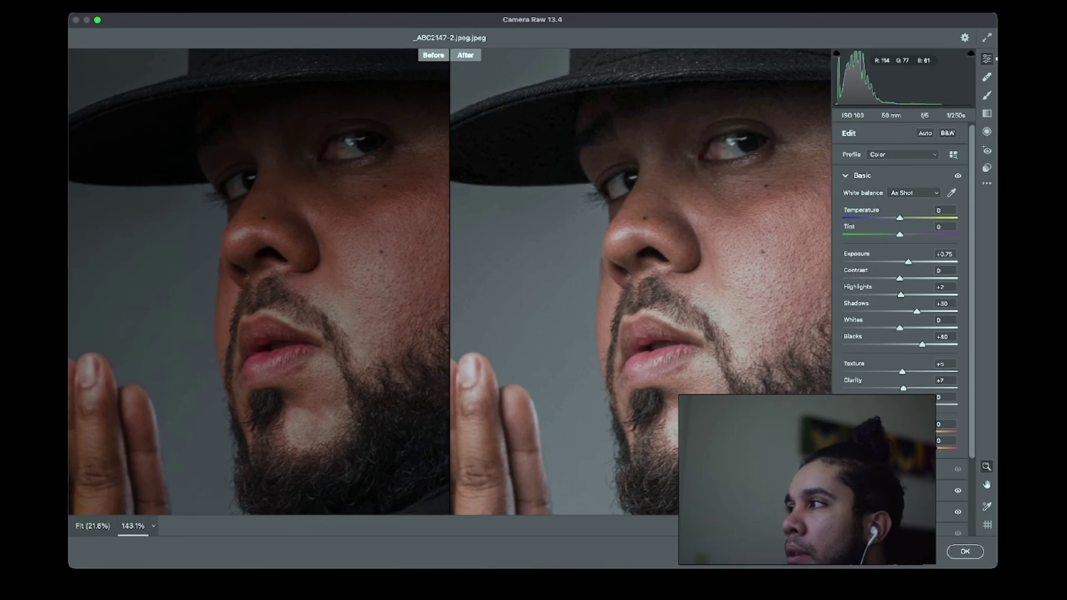
pyautogui.scroll(-2, 556, 228)
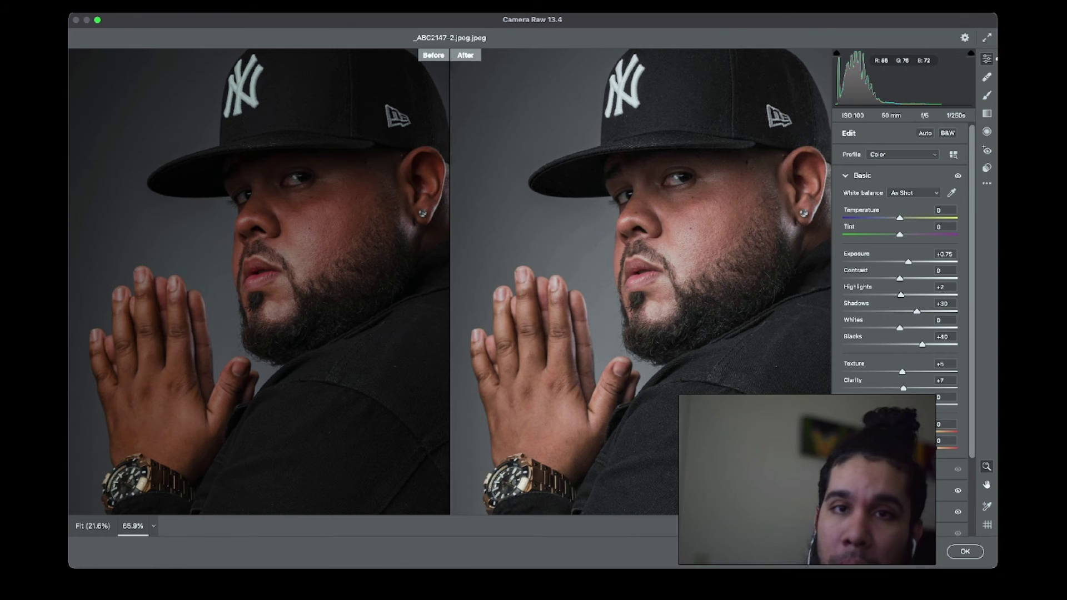
pyautogui.scroll(-10, 651, 228)
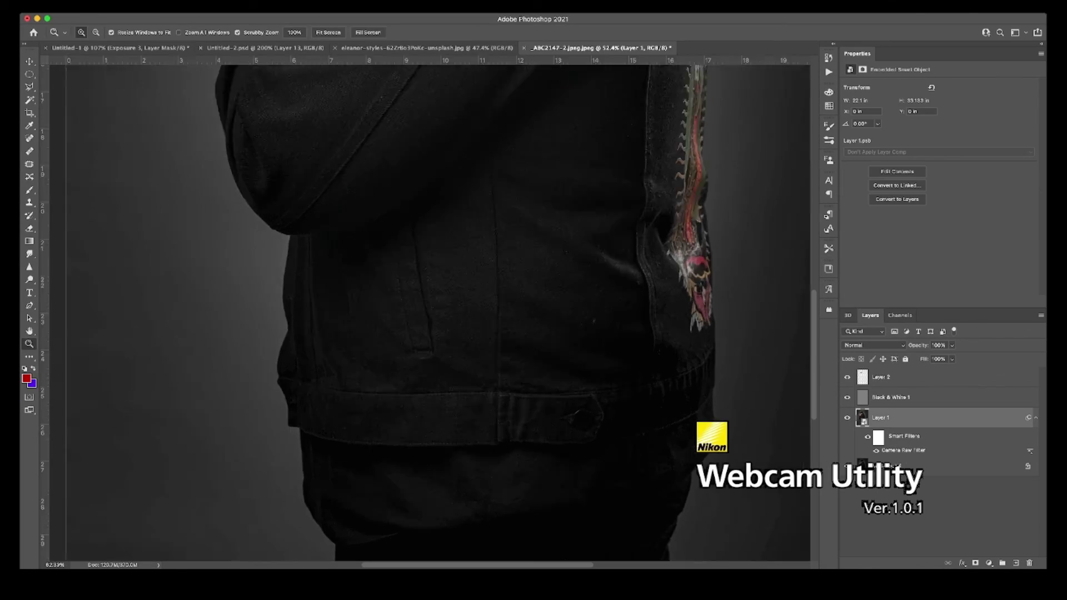
# Step: In Photoshop, trace a Pen tool path up the jacket's front edge and around the watch, hands and beard
pyautogui.scroll(5, 422, 311)
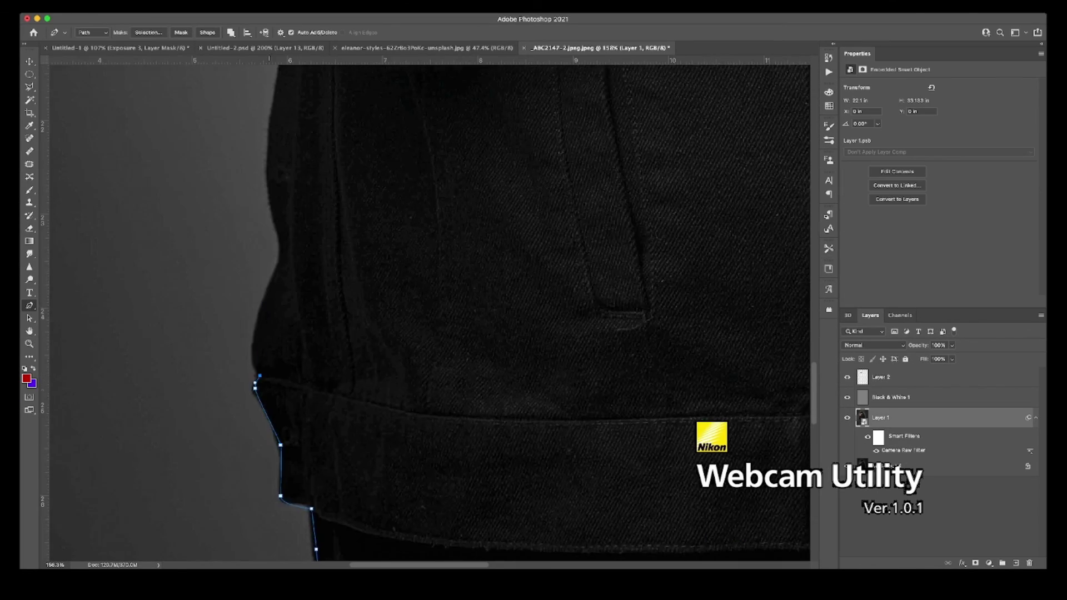
pyautogui.scroll(15, 422, 312)
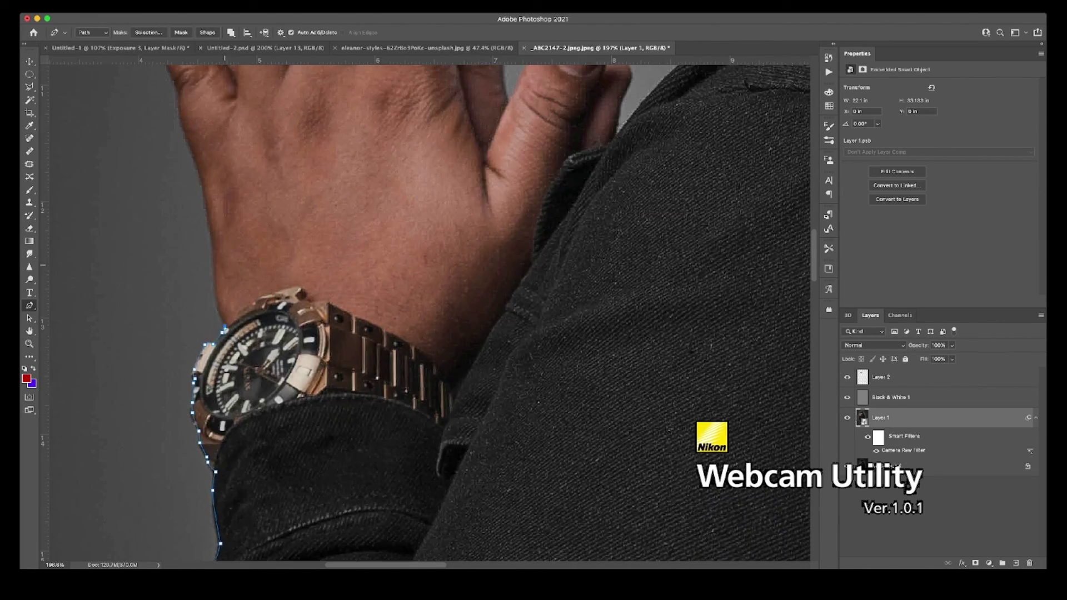
pyautogui.scroll(3, 423, 312)
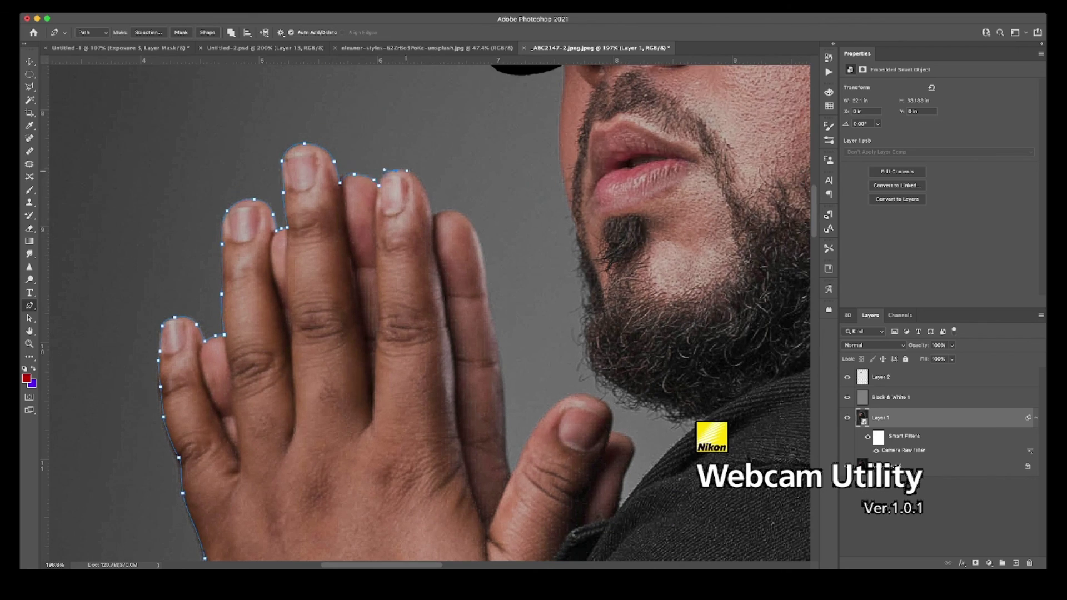
pyautogui.scroll(-5, 422, 311)
pyautogui.hscroll(3, 422, 311)
pyautogui.scroll(14, 423, 311)
pyautogui.hscroll(3, 423, 311)
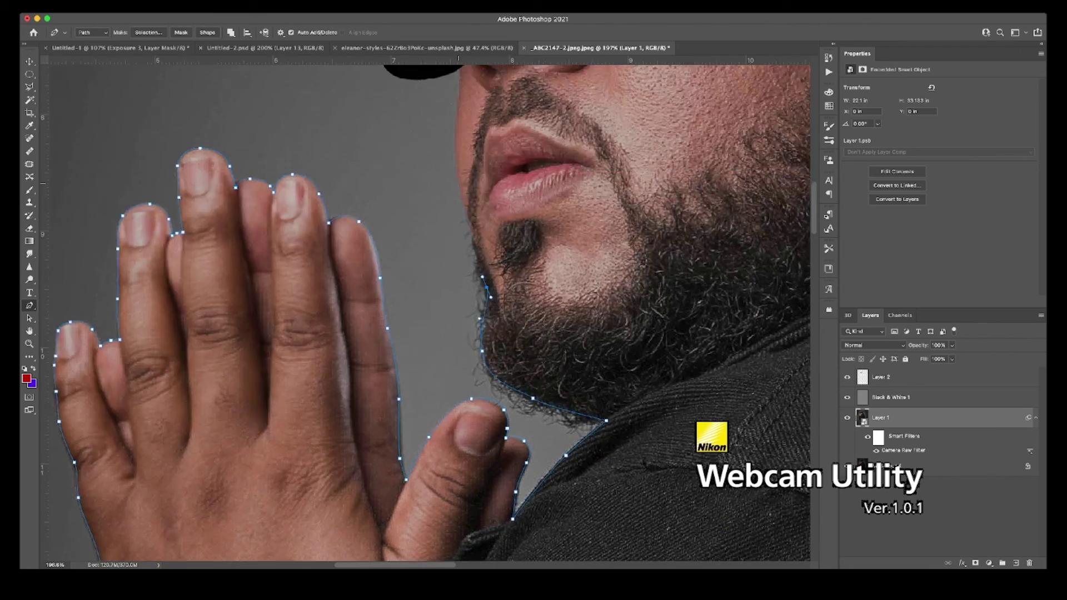
# Step: Continue the Pen tool path around the cap and down the jacket's back, and mask Layer 1 to the traced subject
pyautogui.scroll(-20, 422, 311)
pyautogui.hscroll(8, 423, 311)
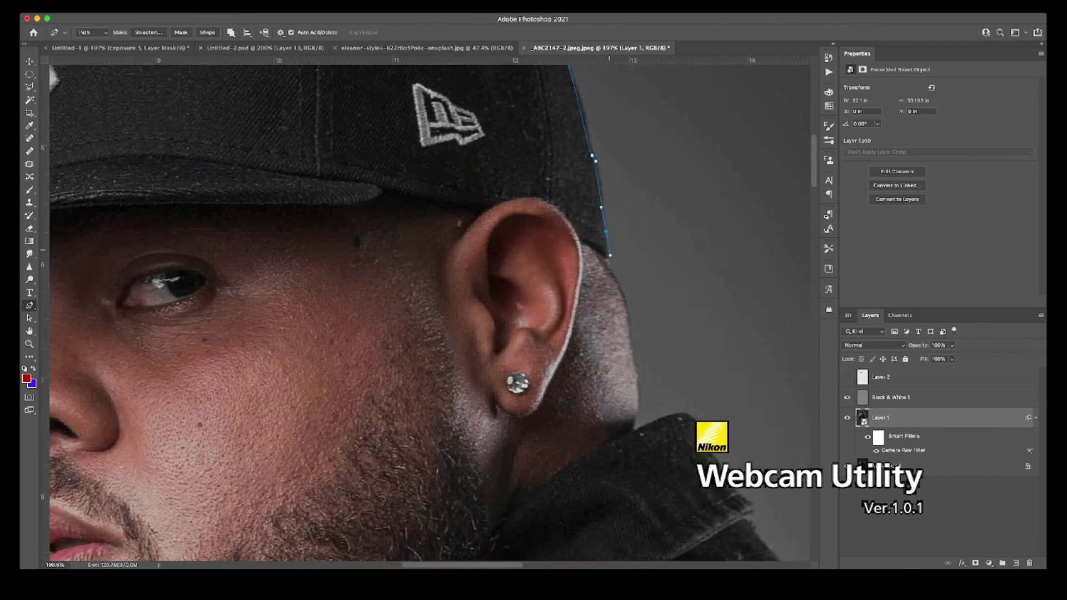
pyautogui.scroll(-5, 422, 311)
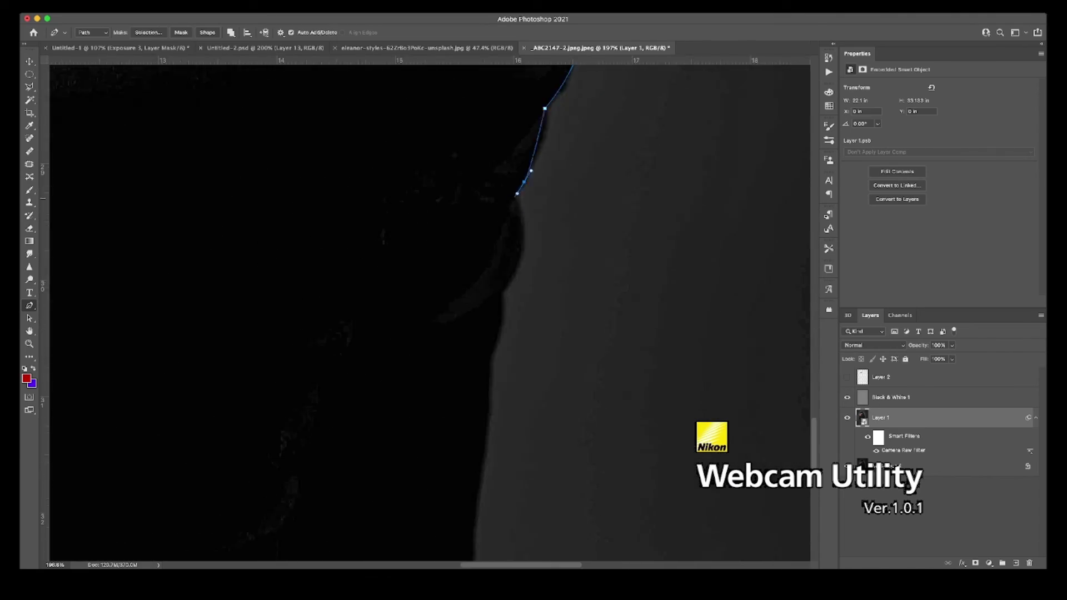
pyautogui.hscroll(-15, 423, 311)
pyautogui.scroll(8, 423, 311)
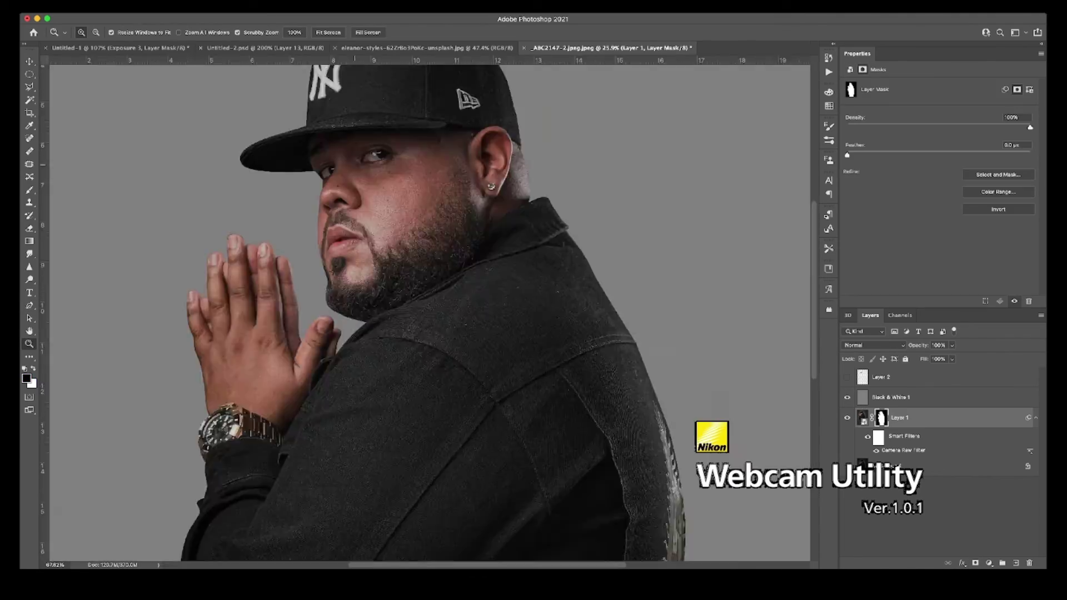
# Step: Refine Layer 1's mask by painting with black and white along the edge of the face and beard
pyautogui.moveTo(320, 328); pyautogui.dragTo(384, 327)
pyautogui.press('x')
pyautogui.moveTo(357, 254)
pyautogui.mouseDown()
pyautogui.moveTo(354, 278)
pyautogui.moveTo(359, 269)
pyautogui.moveTo(390, 285)
pyautogui.mouseUp()
pyautogui.press('super+z')
pyautogui.moveTo(354, 254); pyautogui.dragTo(334, 264)
pyautogui.moveTo(338, 231)
pyautogui.mouseDown()
pyautogui.moveTo(323, 202)
pyautogui.moveTo(335, 160)
pyautogui.mouseUp()
pyautogui.moveTo(347, 170); pyautogui.dragTo(327, 122)
pyautogui.scroll(3, 342, 167)
pyautogui.moveTo(363, 227); pyautogui.dragTo(349, 183)
pyautogui.scroll(-2, 356, 211)
pyautogui.moveTo(402, 314)
pyautogui.mouseDown()
pyautogui.moveTo(425, 342)
pyautogui.moveTo(462, 354)
pyautogui.mouseUp()
pyautogui.moveTo(478, 341); pyautogui.dragTo(500, 355)
pyautogui.keyDown('super'); pyautogui.moveTo(400, 262); pyautogui.dragTo(445, 264); pyautogui.keyUp('super')
pyautogui.moveTo(412, 167); pyautogui.dragTo(401, 273)
pyautogui.moveTo(409, 260); pyautogui.dragTo(382, 220)
pyautogui.moveTo(511, 454); pyautogui.dragTo(587, 478)
pyautogui.moveTo(468, 431); pyautogui.dragTo(522, 458)
pyautogui.moveTo(527, 458); pyautogui.dragTo(603, 480)
pyautogui.moveTo(468, 443); pyautogui.dragTo(517, 468)
# Step: Clip the Black & White 1 adjustment to Layer 1 and touch up Layer 1's mask
pyautogui.keyDown('alt'); pyautogui.click(889, 407); pyautogui.keyUp('alt')
pyautogui.moveTo(531, 393)
pyautogui.keyDown('super'); pyautogui.mouseDown()
pyautogui.moveTo(473, 393)
pyautogui.moveTo(589, 406)
pyautogui.mouseUp(); pyautogui.keyUp('super')
pyautogui.click(882, 418)
pyautogui.moveTo(464, 394)
pyautogui.mouseDown()
pyautogui.moveTo(504, 407)
pyautogui.moveTo(375, 311)
pyautogui.moveTo(373, 272)
pyautogui.mouseUp()
pyautogui.scroll(-5, 428, 312)
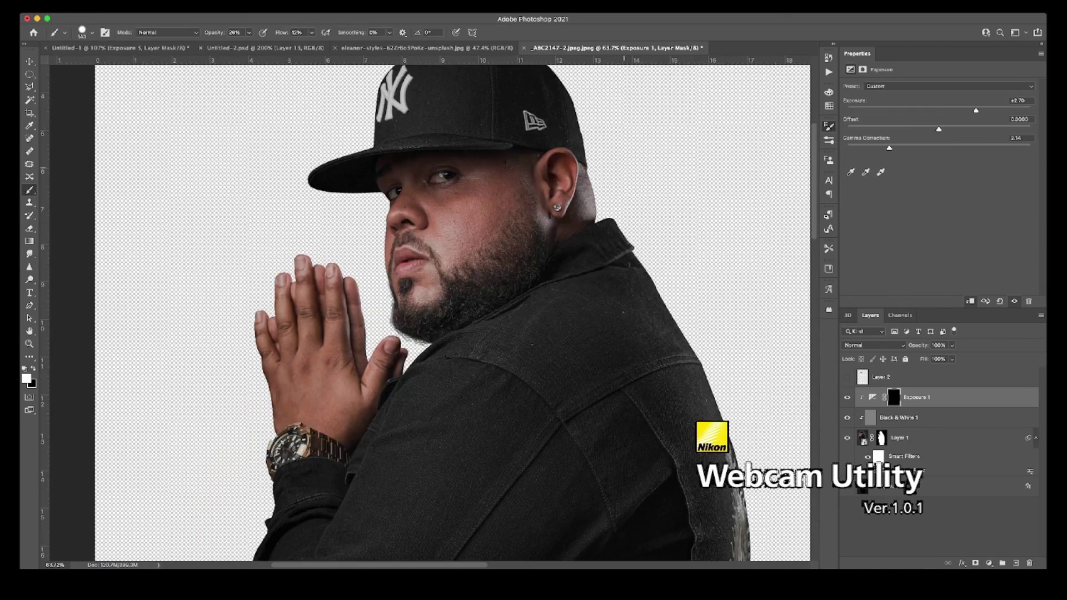
# Step: Paint soft white strokes on the Exposure 1 adjustment's black mask to brighten the highlights on the hands
pyautogui.scroll(3, 501, 222)
pyautogui.moveTo(668, 89)
pyautogui.mouseDown()
pyautogui.moveTo(659, 184)
pyautogui.moveTo(639, 239)
pyautogui.mouseUp()
pyautogui.moveTo(397, 199); pyautogui.dragTo(420, 160)
pyautogui.moveTo(406, 269); pyautogui.dragTo(453, 275)
pyautogui.moveTo(478, 317); pyautogui.dragTo(458, 356)
pyautogui.press(']')
pyautogui.moveTo(490, 244); pyautogui.dragTo(589, 167)
pyautogui.moveTo(545, 161); pyautogui.dragTo(629, 105)
pyautogui.press('x')
pyautogui.keyDown('super'); pyautogui.moveTo(478, 392); pyautogui.dragTo(517, 392); pyautogui.keyUp('super')
pyautogui.press('b')
pyautogui.press('x')
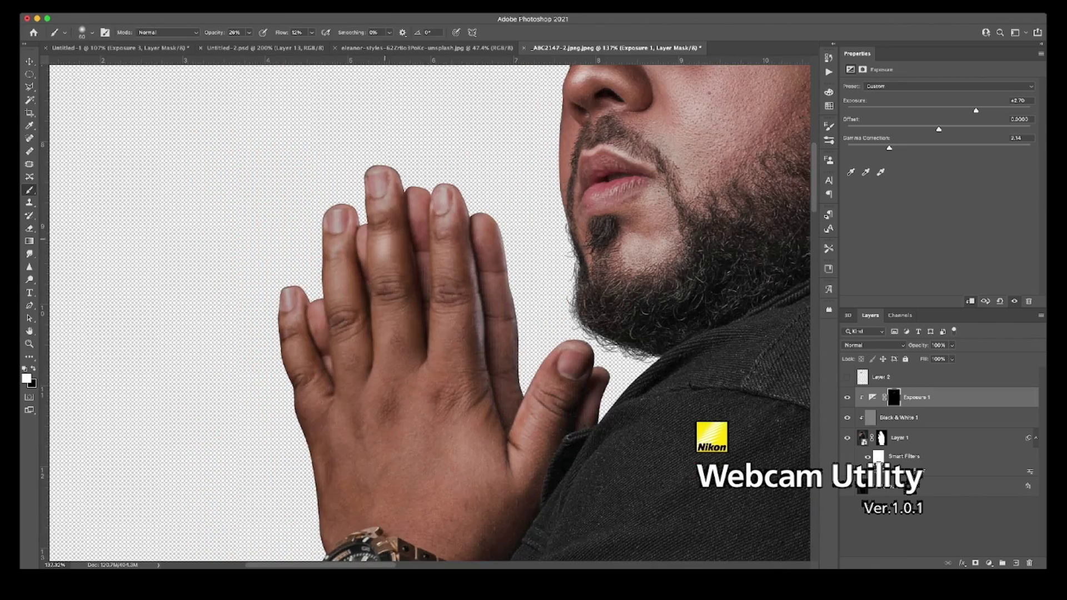